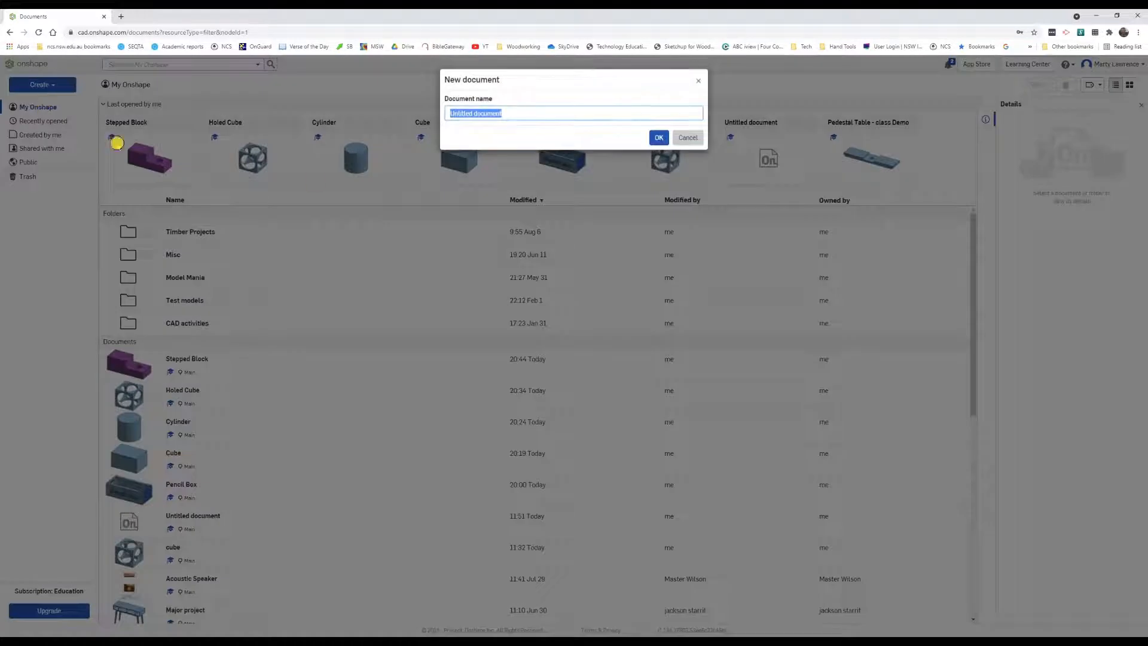
# Name the new document Dice and create it
pyautogui.write('Dice')
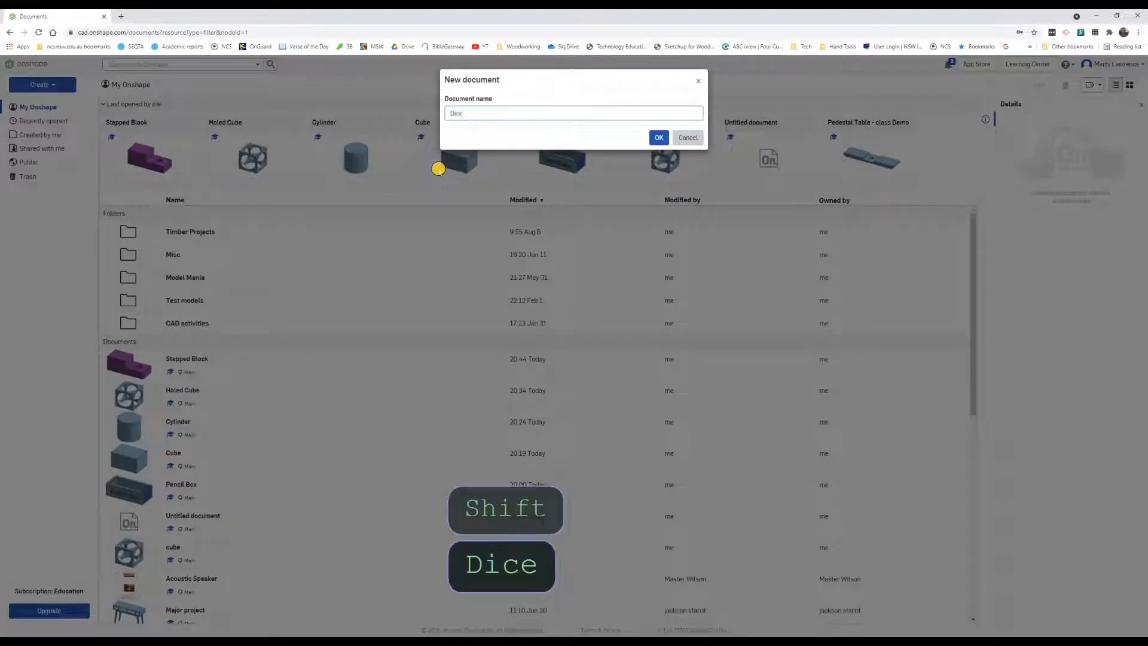
pyautogui.click(656, 137)
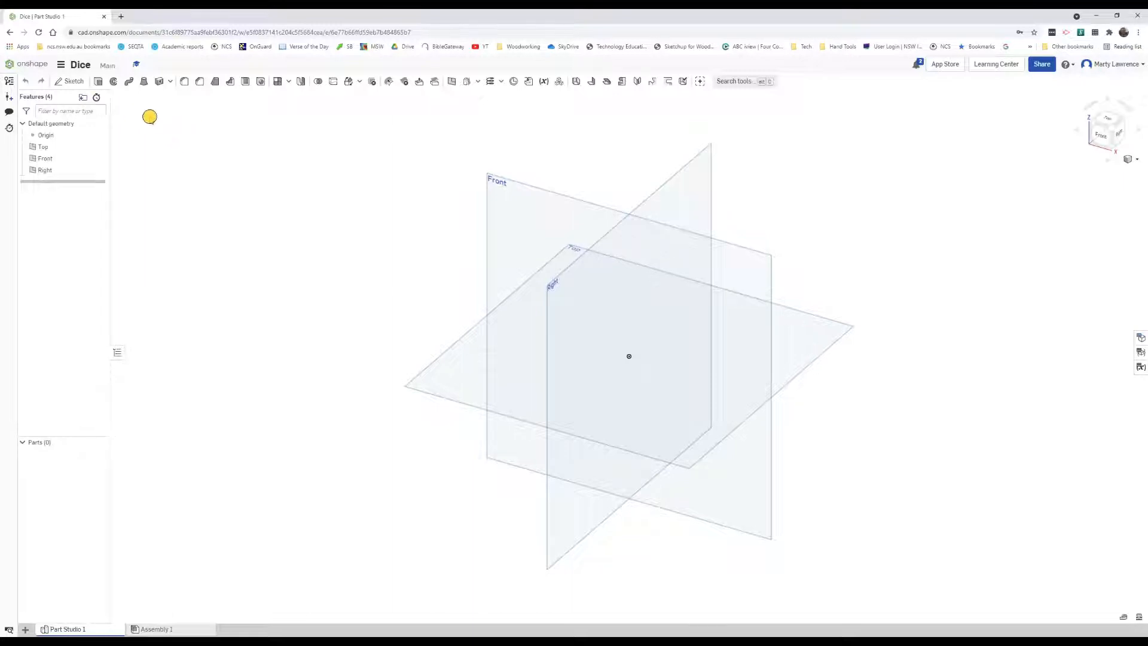
# Start a sketch on the Top plane and hide the origin and the Top, Front and Right planes
pyautogui.click(69, 81)
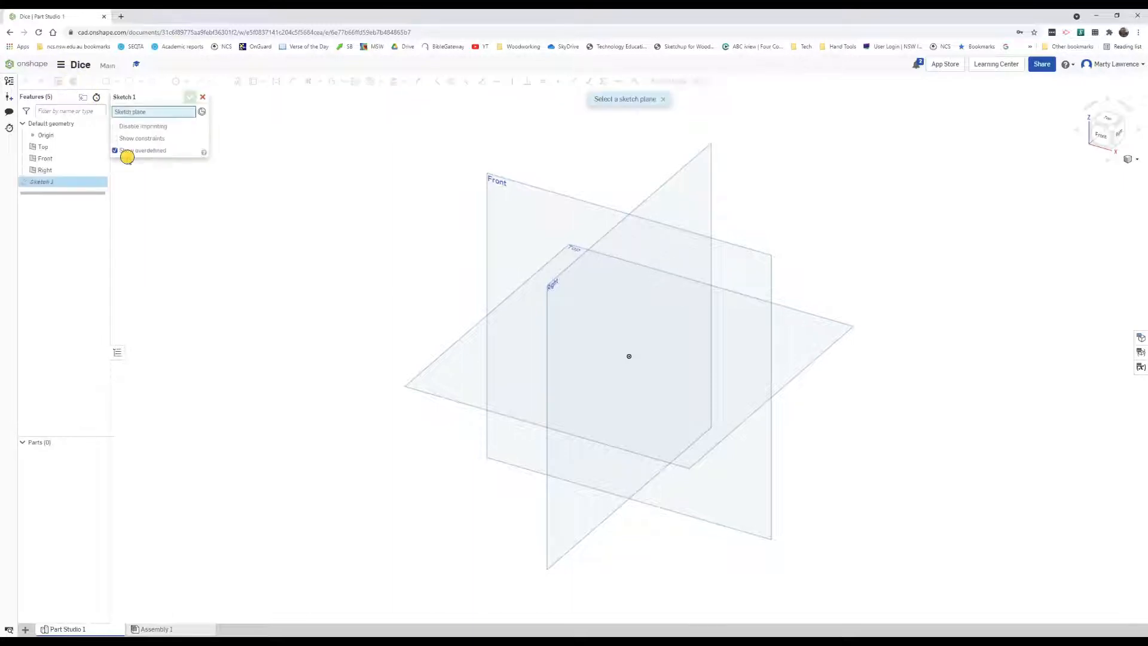
pyautogui.click(439, 364)
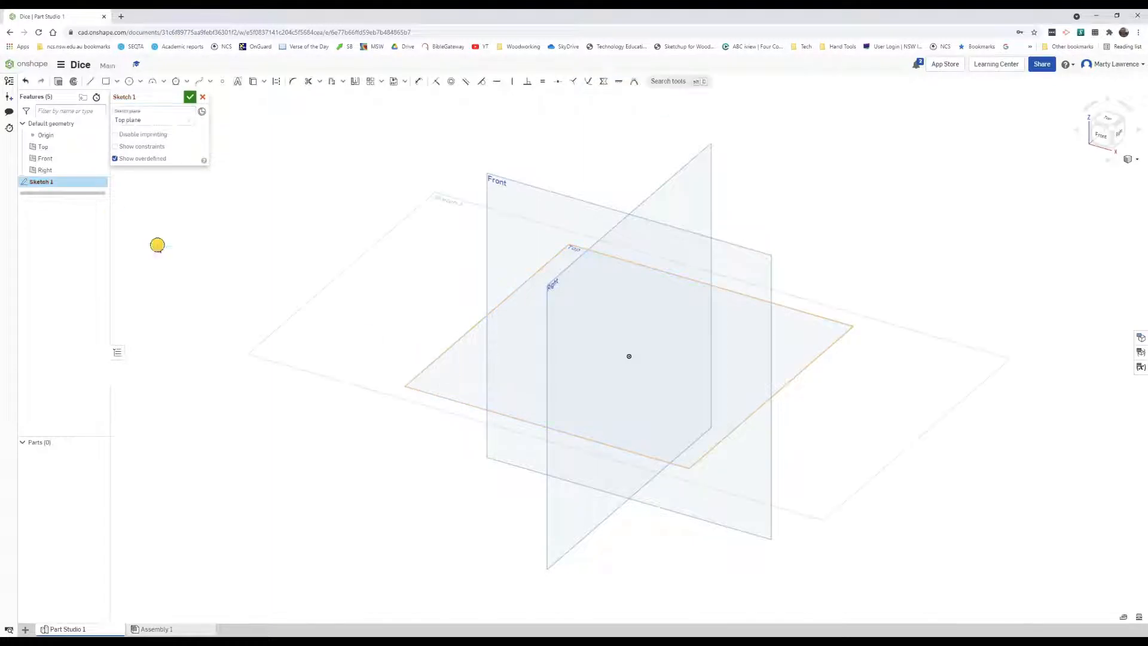
pyautogui.click(99, 135)
pyautogui.click(99, 147)
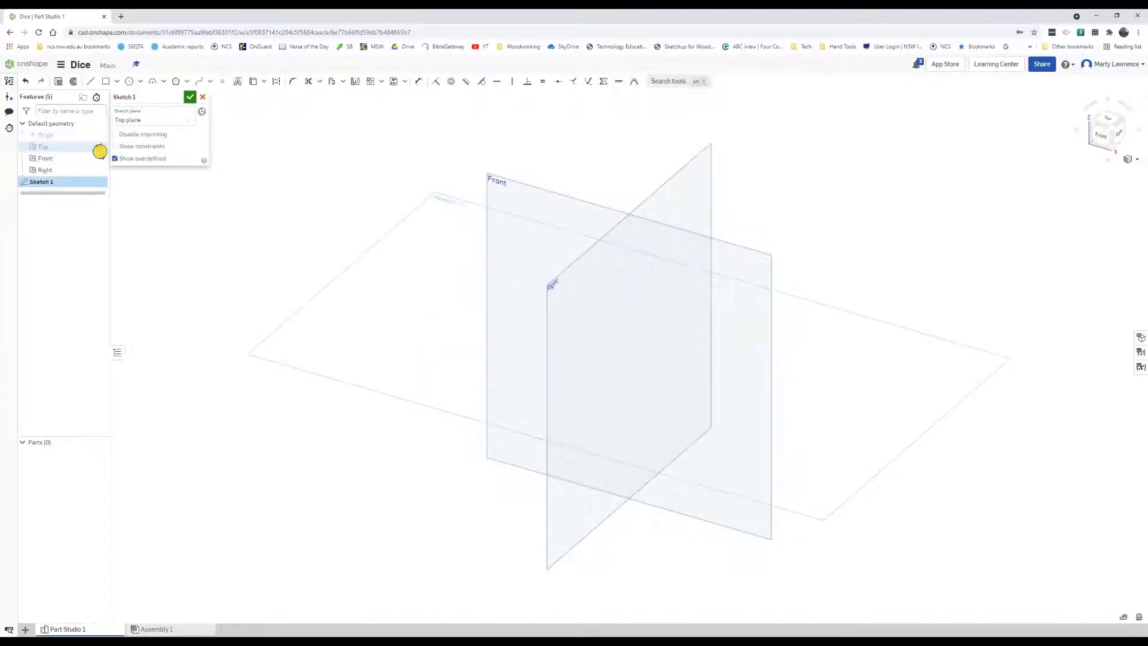
pyautogui.click(99, 158)
pyautogui.click(99, 170)
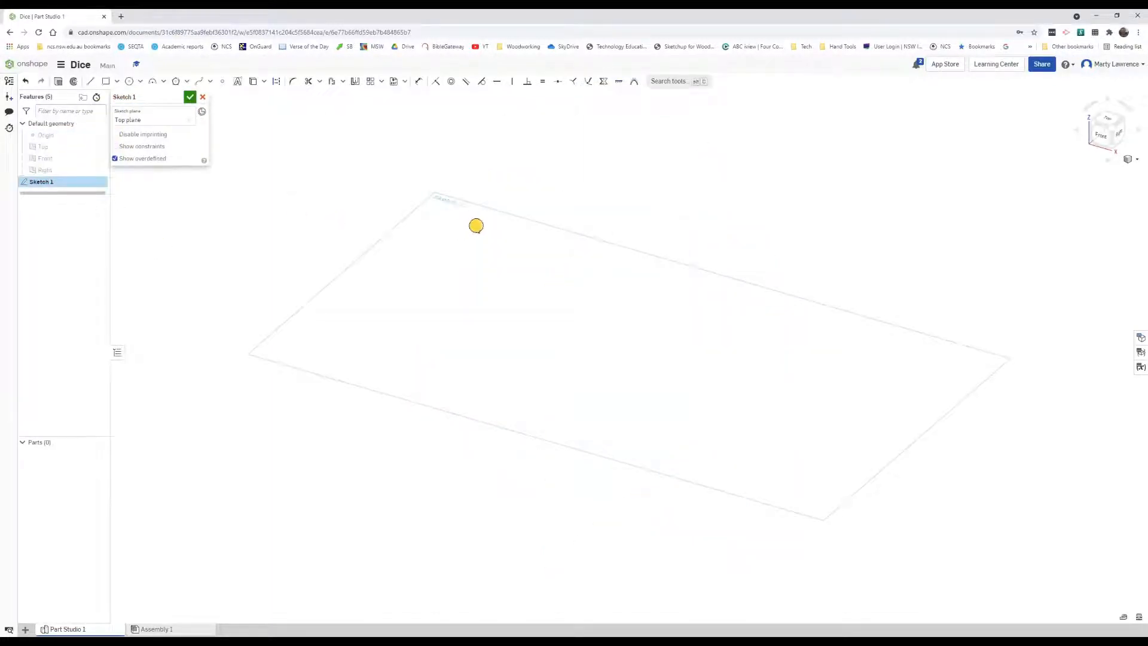
# Sketch a corner rectangle about 76 mm wide inside the sketch plane
pyautogui.click(106, 81)
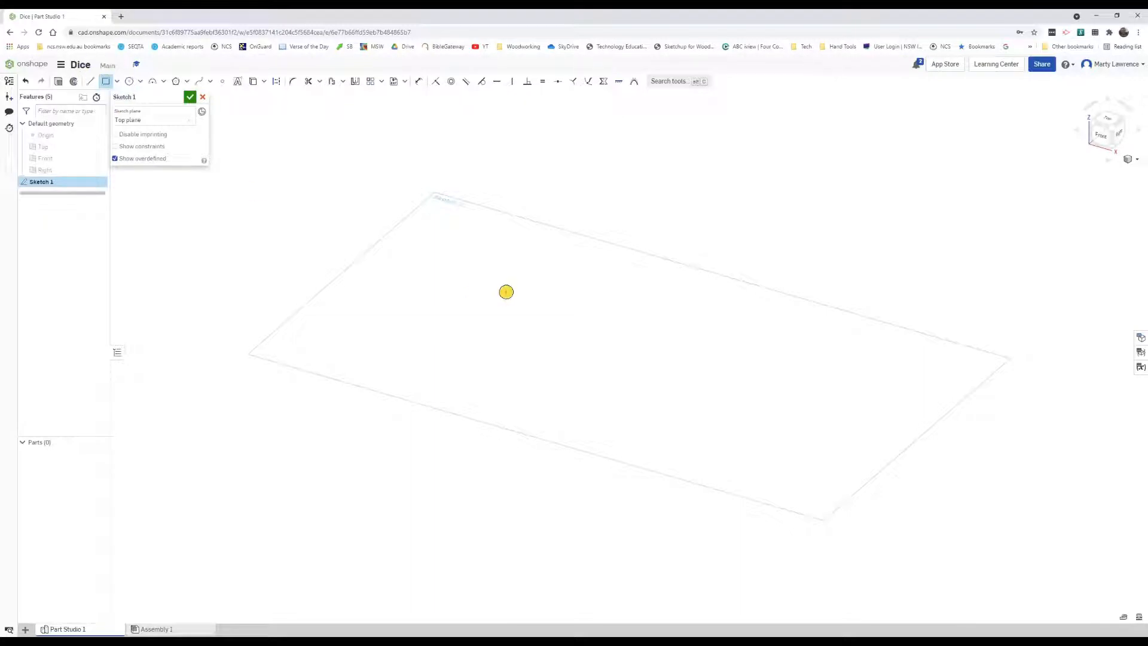
pyautogui.click(505, 292)
pyautogui.click(599, 378)
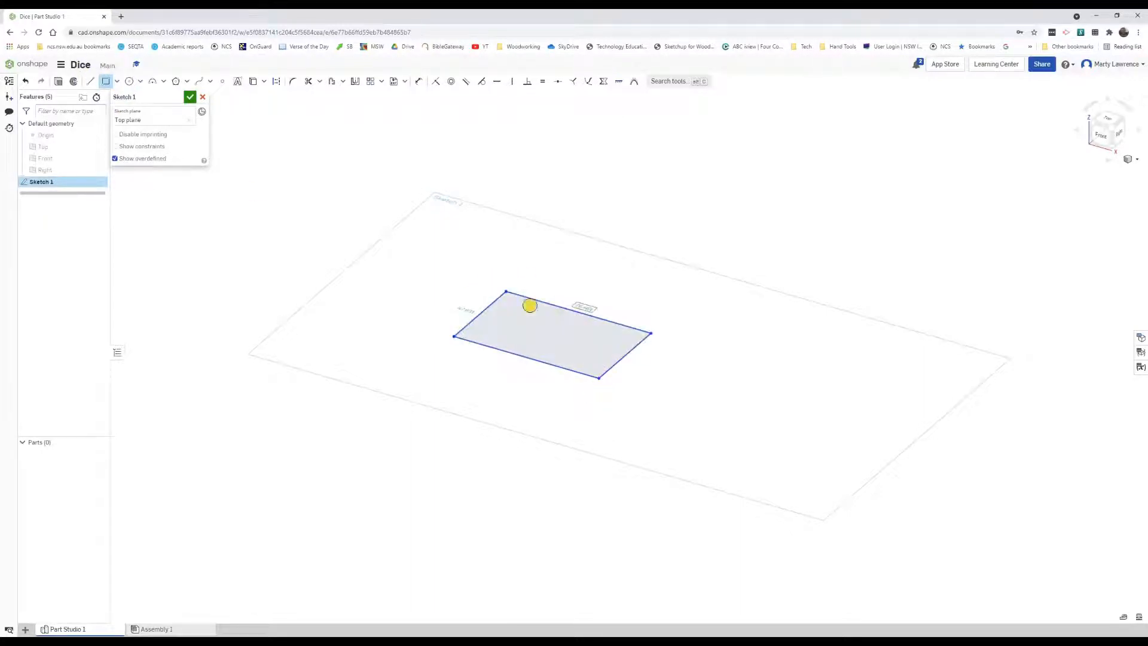
# Dimension the rectangle's width and depth to 20 mm each and finish the sketch
pyautogui.click(418, 81)
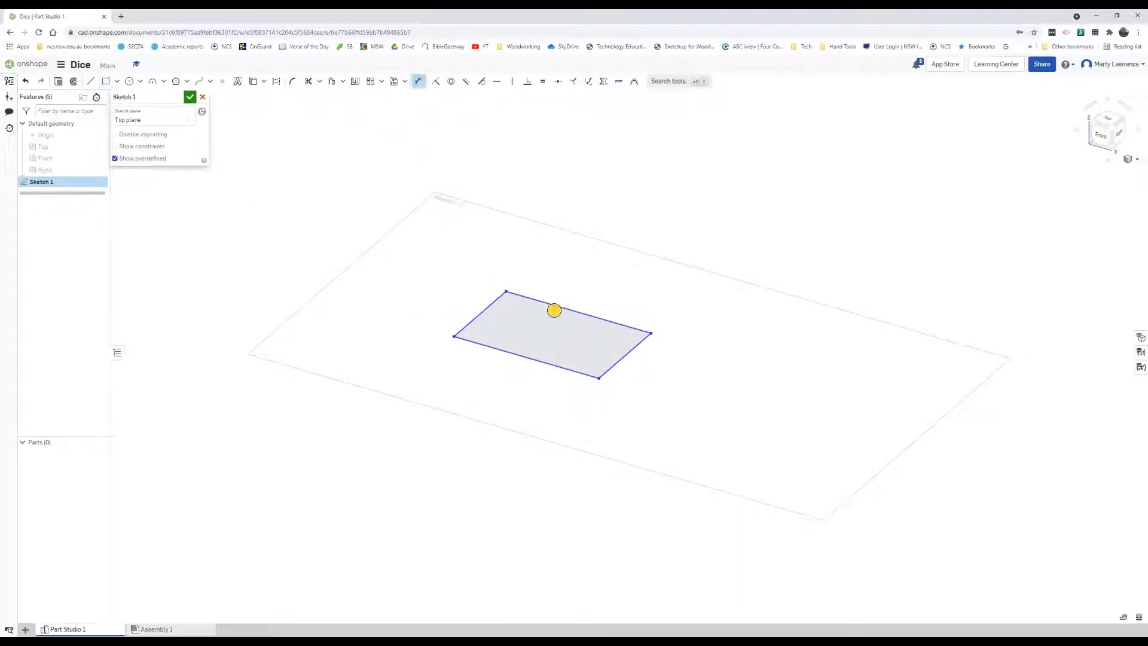
pyautogui.click(554, 311)
pyautogui.click(629, 224)
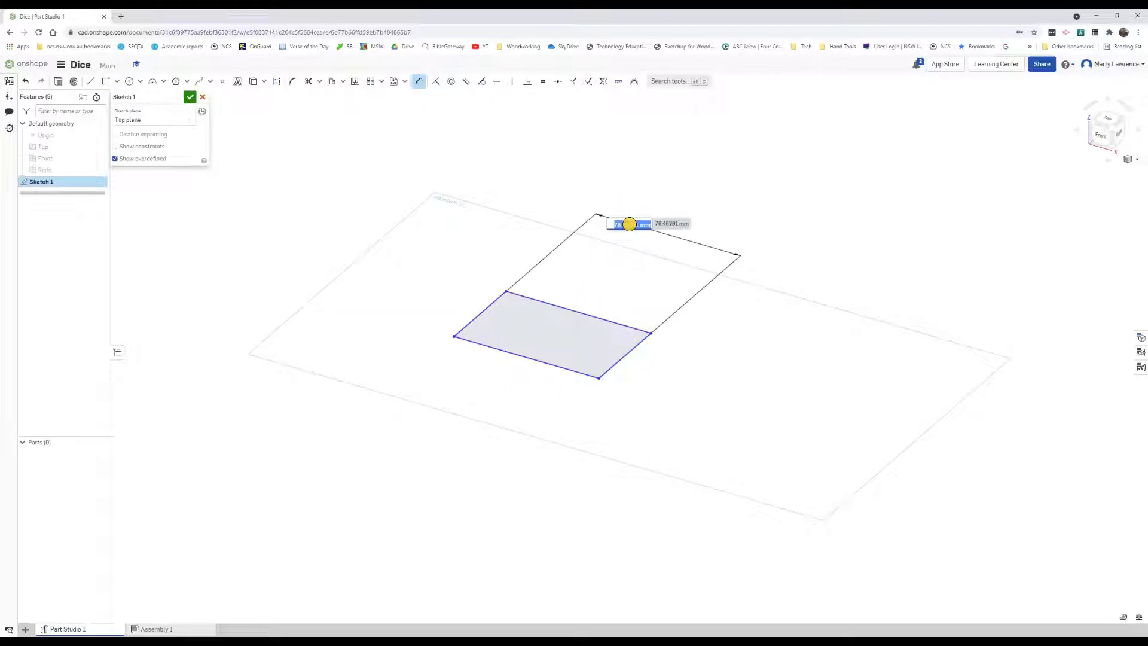
pyautogui.write('20')
pyautogui.press('Return')
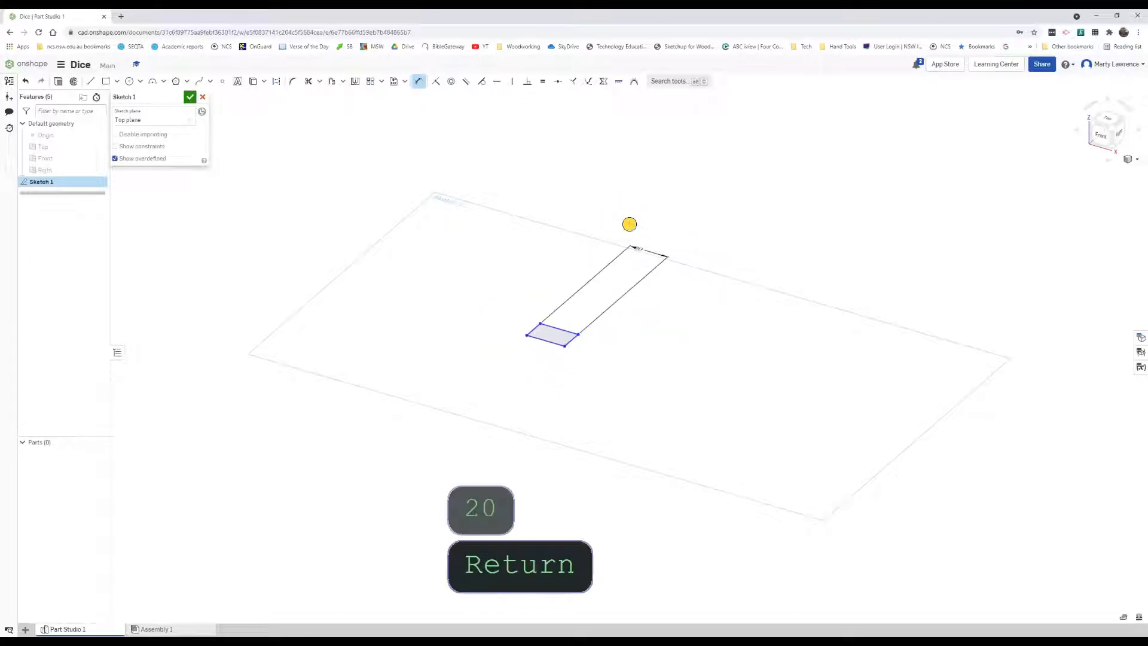
pyautogui.click(535, 328)
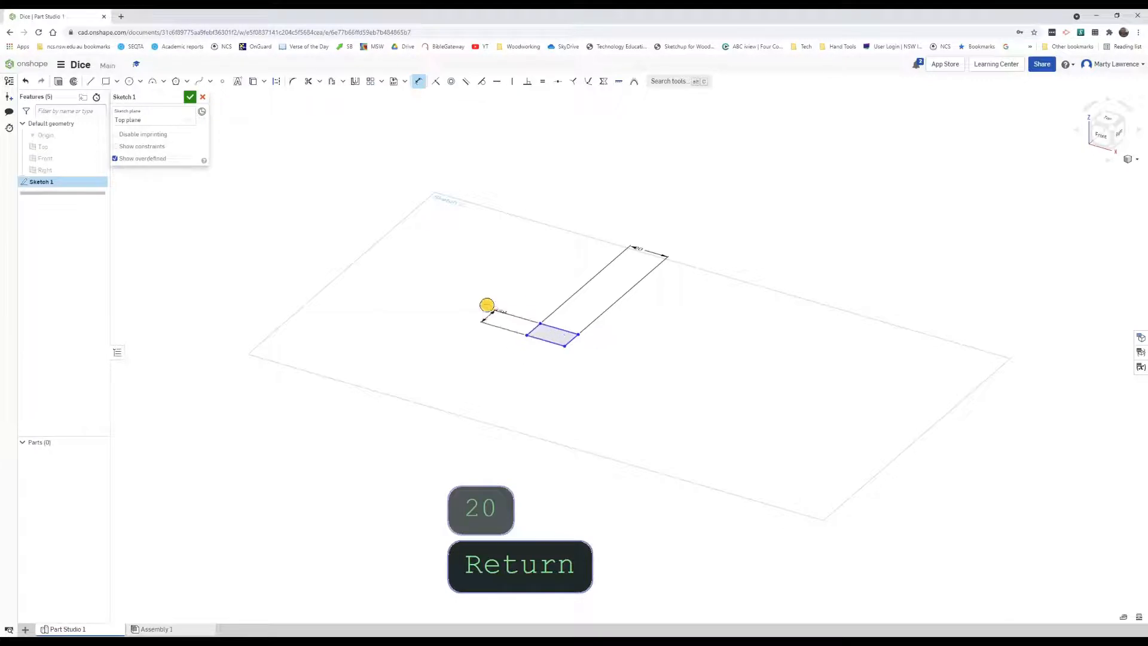
pyautogui.click(471, 281)
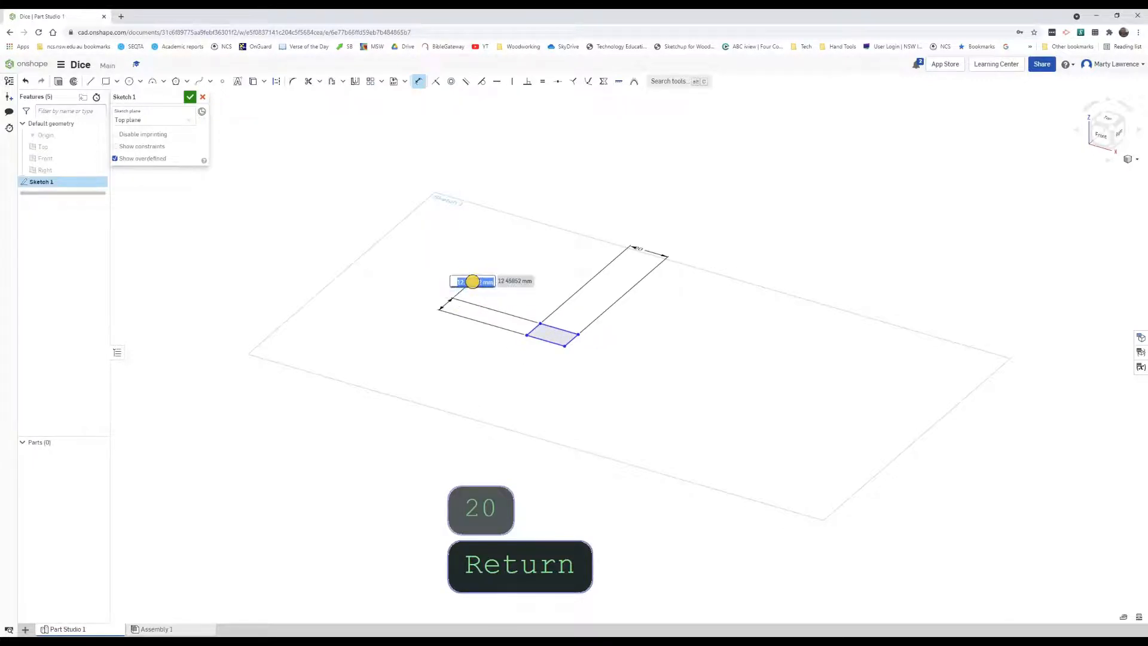
pyautogui.write('20')
pyautogui.press('Return')
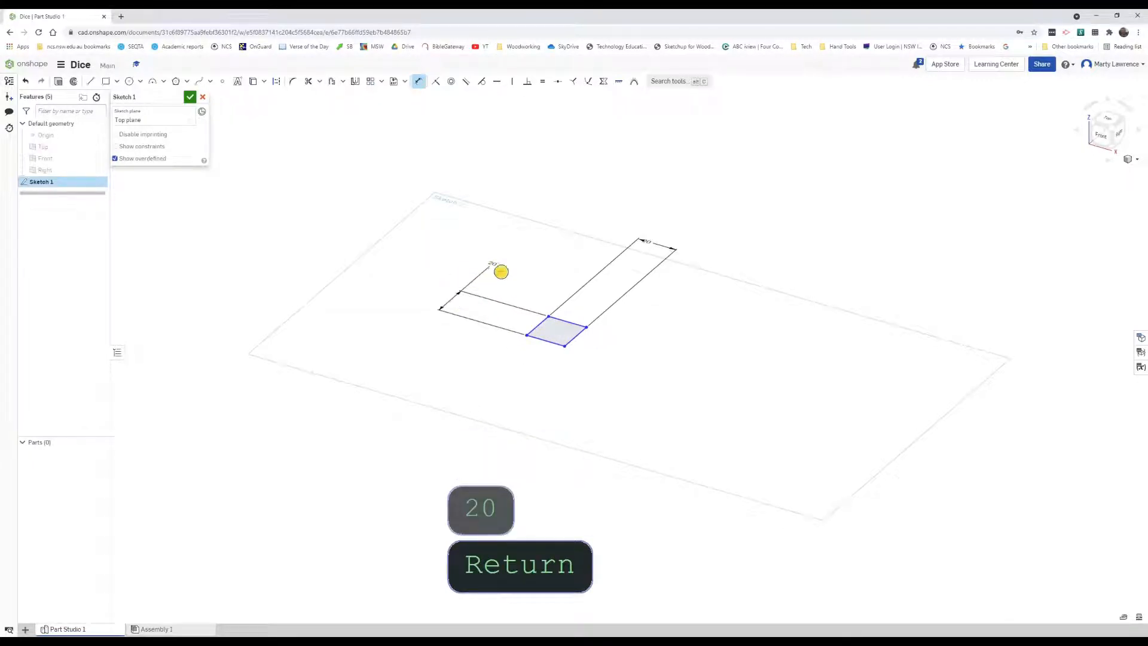
pyautogui.scroll(2, 674, 324)
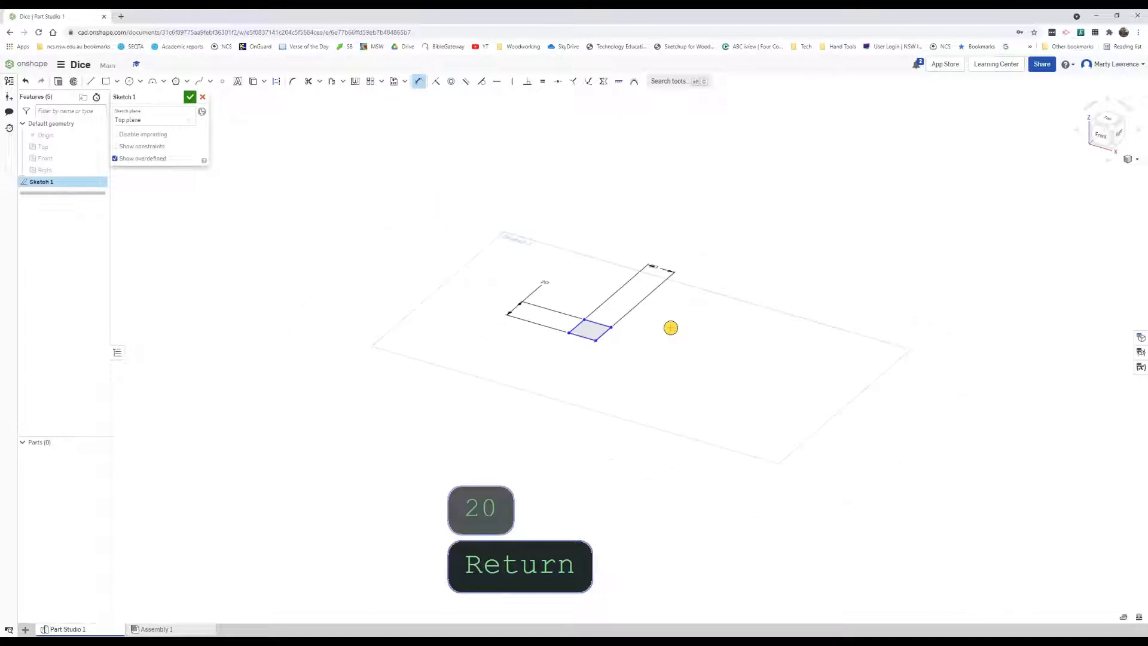
pyautogui.scroll(1, 507, 330)
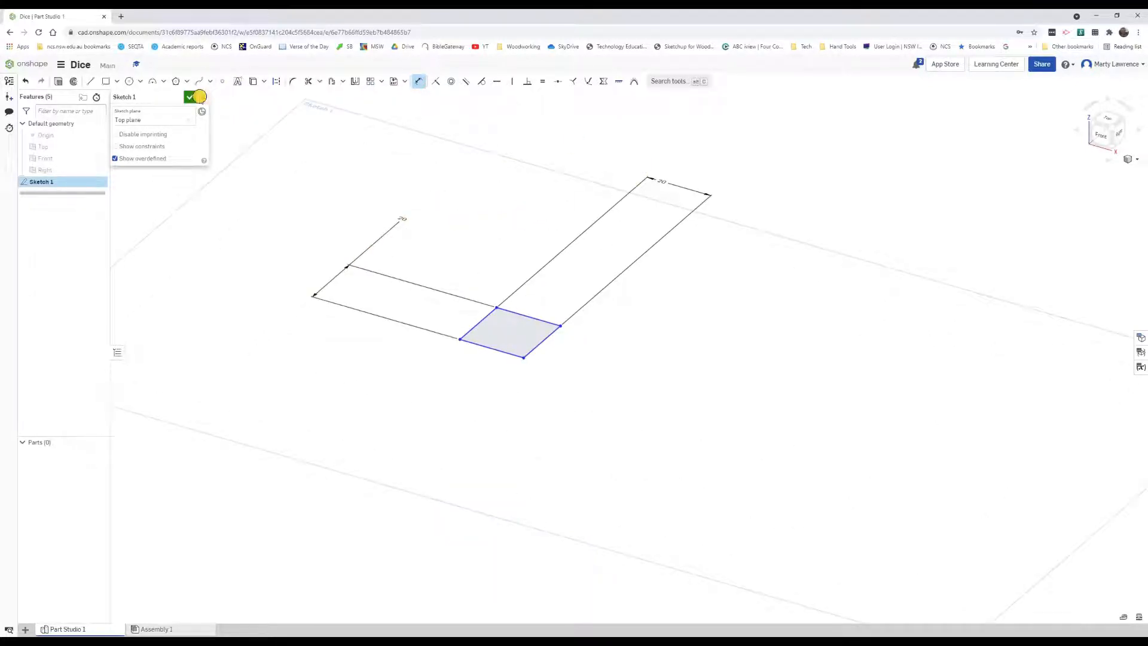
pyautogui.click(189, 97)
# Extrude the square as a new solid with a blind depth of 20 mm
pyautogui.click(97, 80)
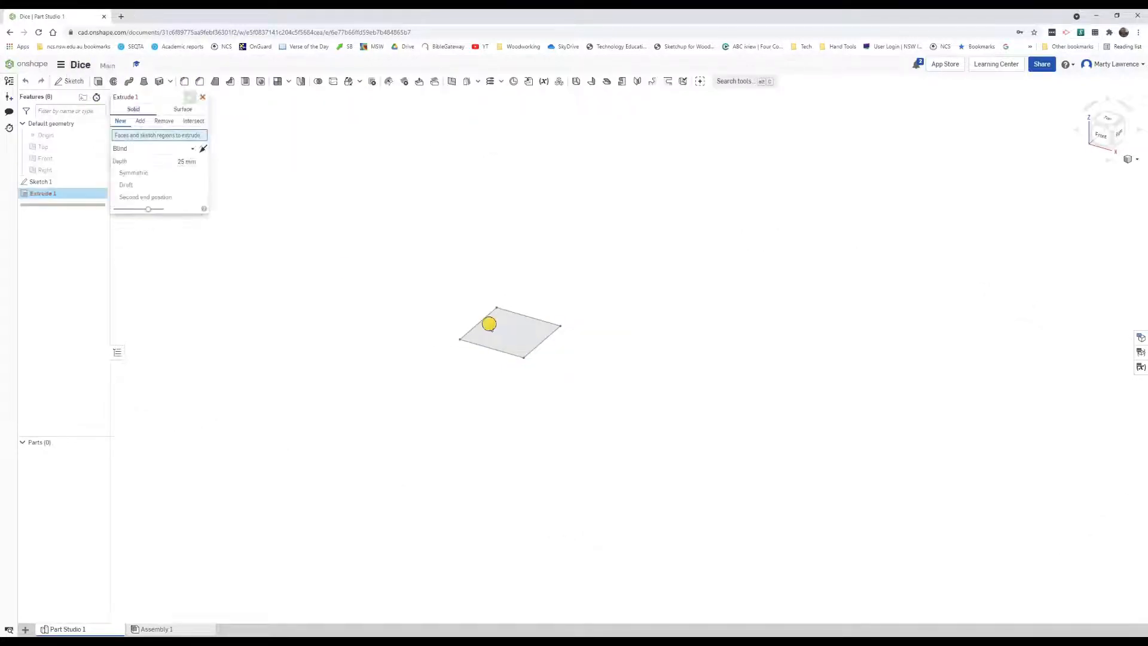
pyautogui.click(489, 324)
pyautogui.click(178, 169)
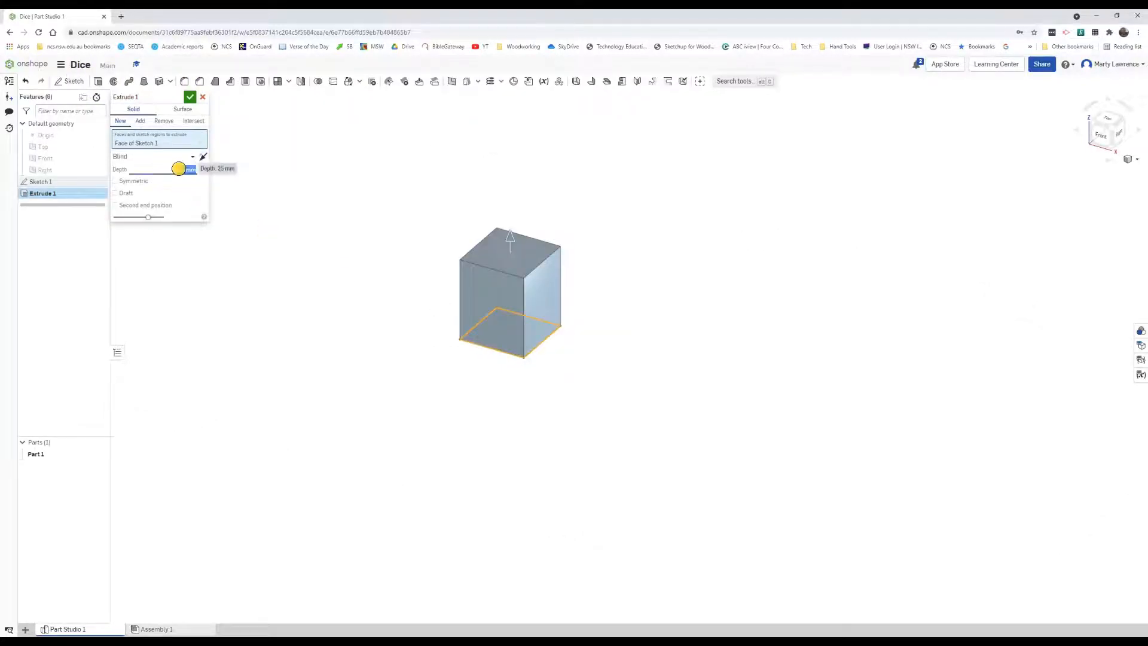
pyautogui.write('20')
pyautogui.press('Return')
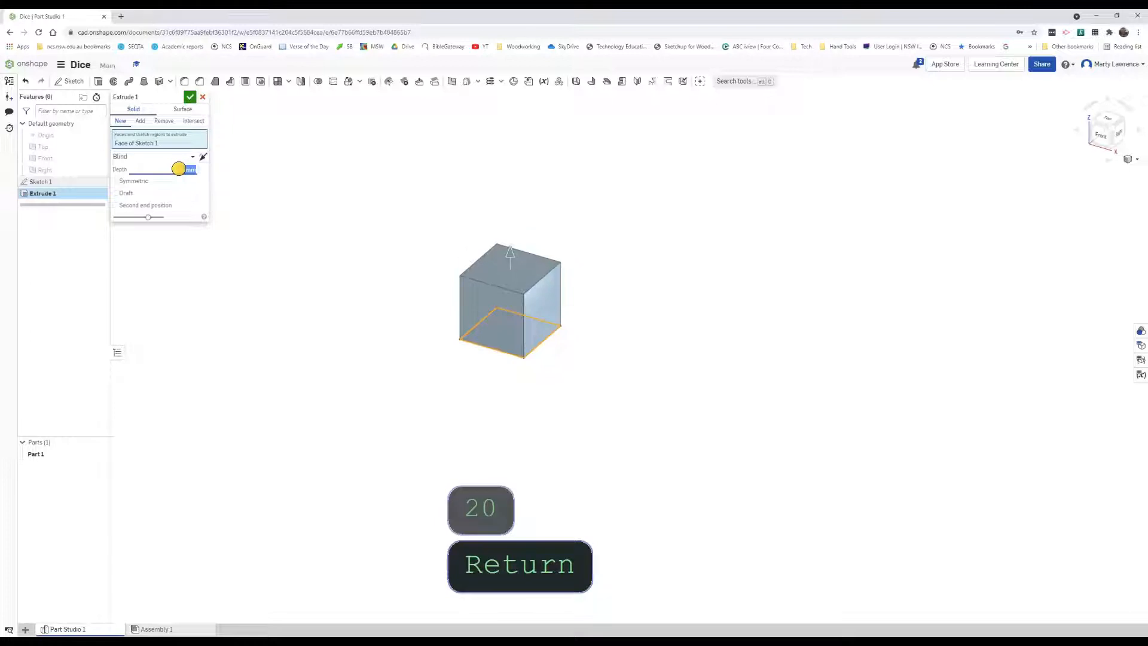
pyautogui.click(190, 96)
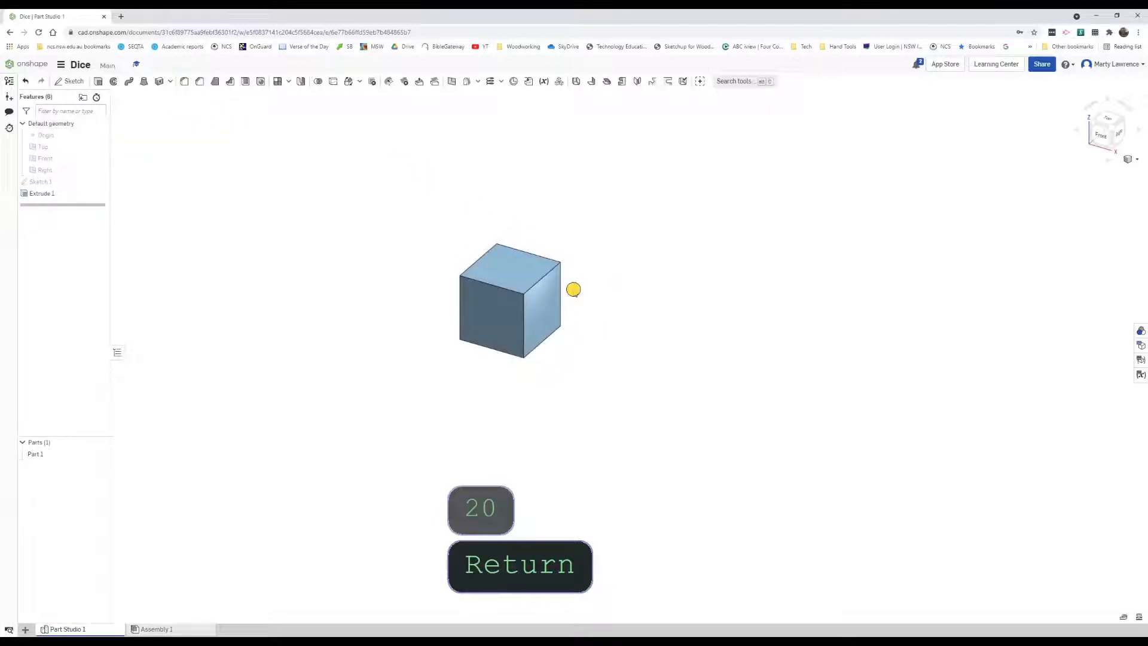
# Fillet all edges of the cube with a 2 mm radius
pyautogui.scroll(2, 568, 296)
pyautogui.scroll(2, 569, 296)
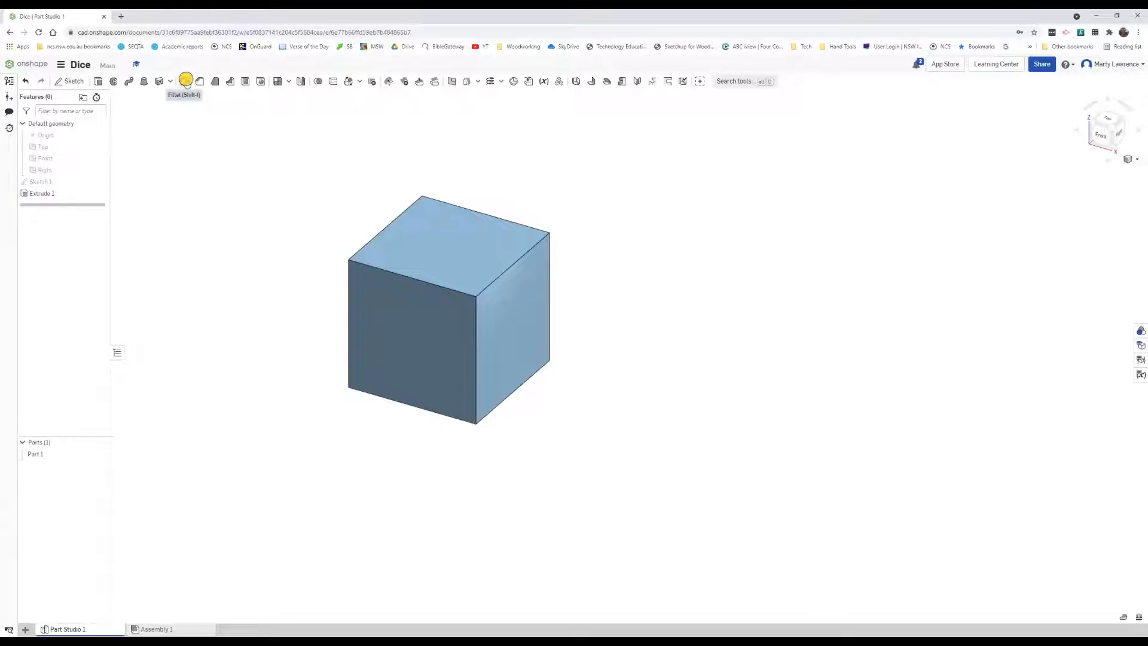
pyautogui.click(186, 81)
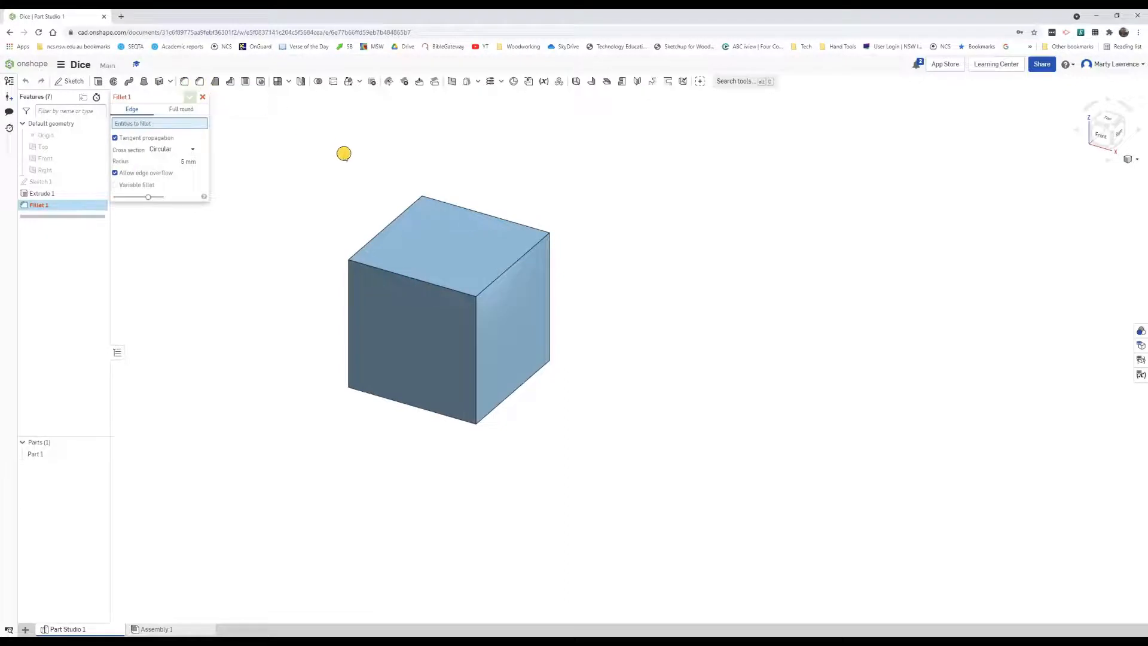
pyautogui.scroll(2, 342, 153)
pyautogui.scroll(-1, 363, 172)
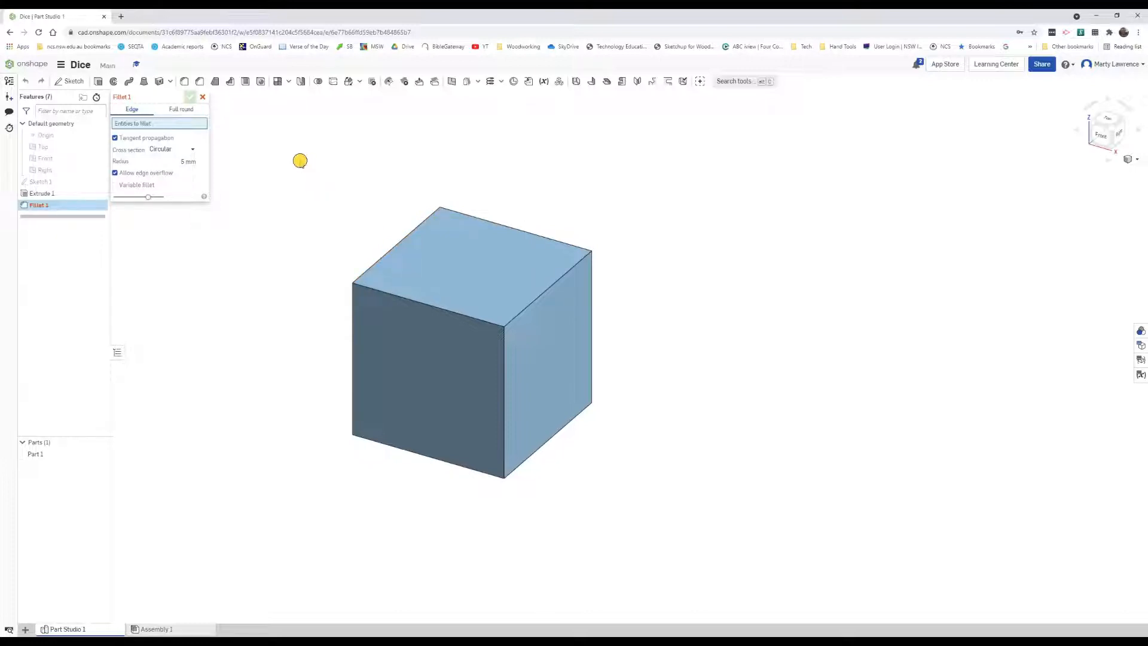
pyautogui.moveTo(285, 120); pyautogui.dragTo(687, 554)
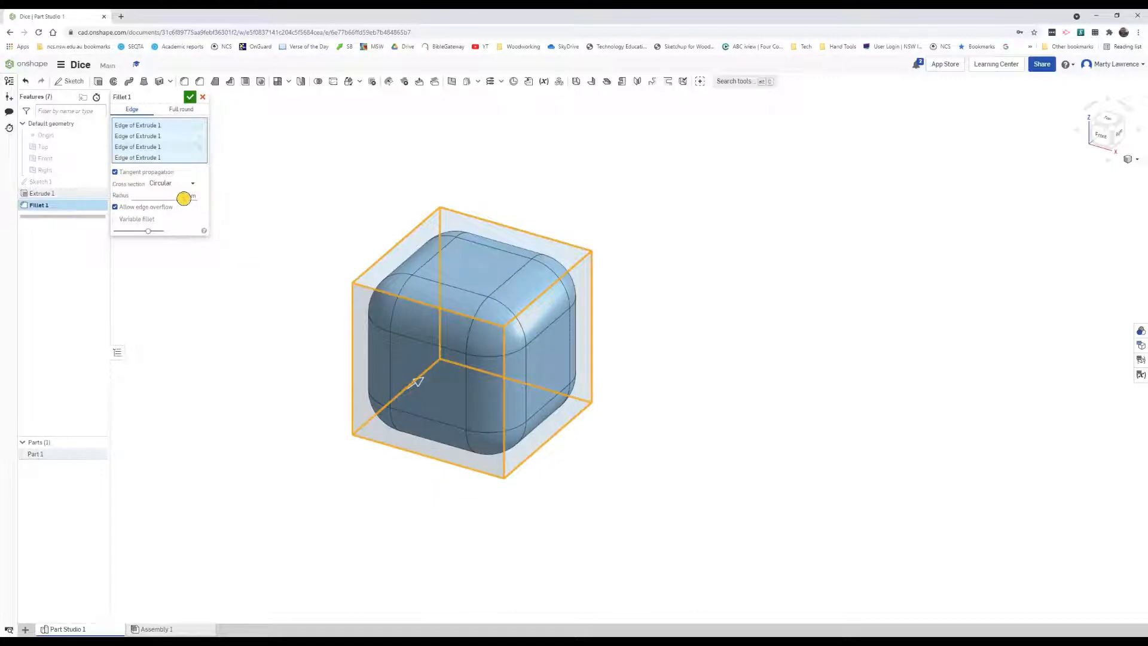
pyautogui.click(183, 196)
pyautogui.write('1')
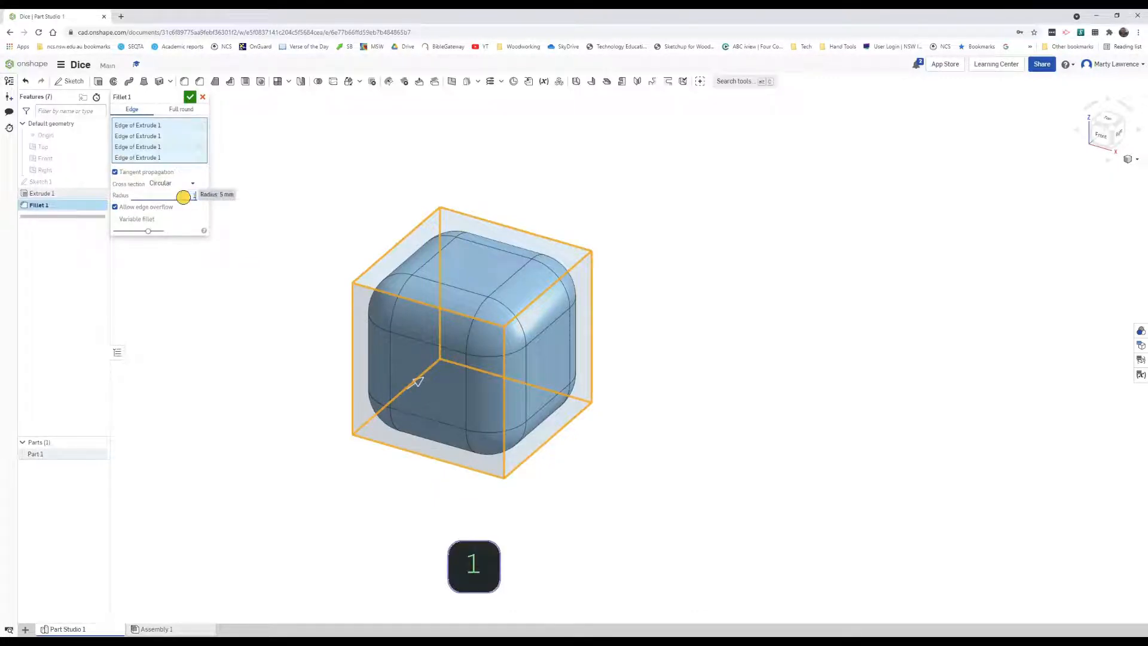
pyautogui.press('Return')
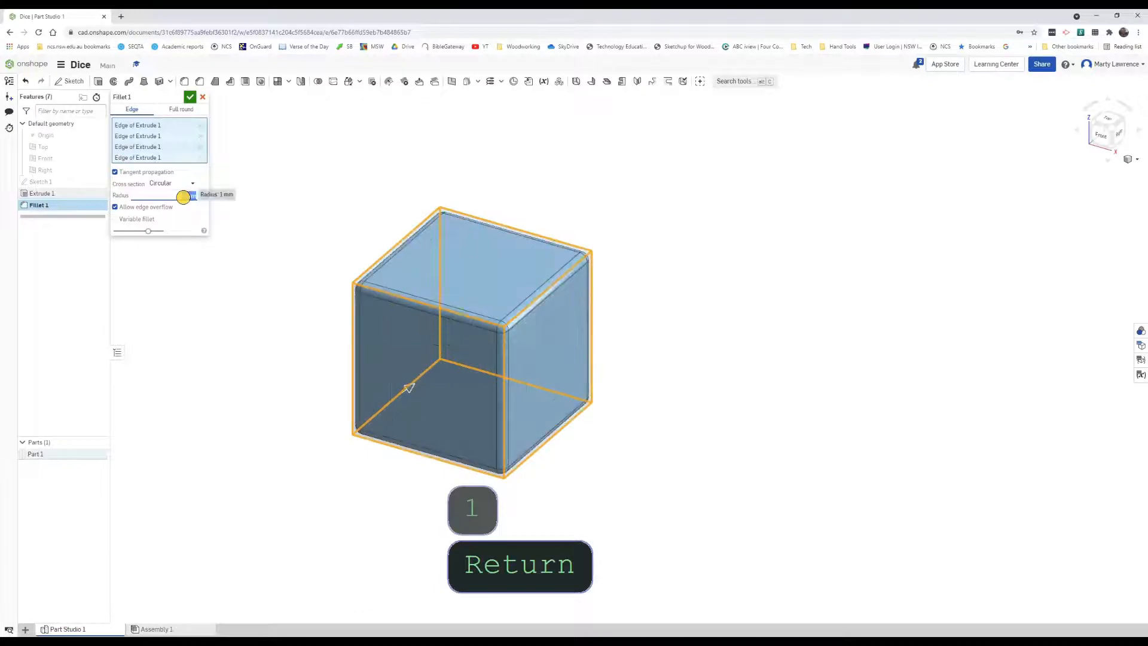
pyautogui.write('2')
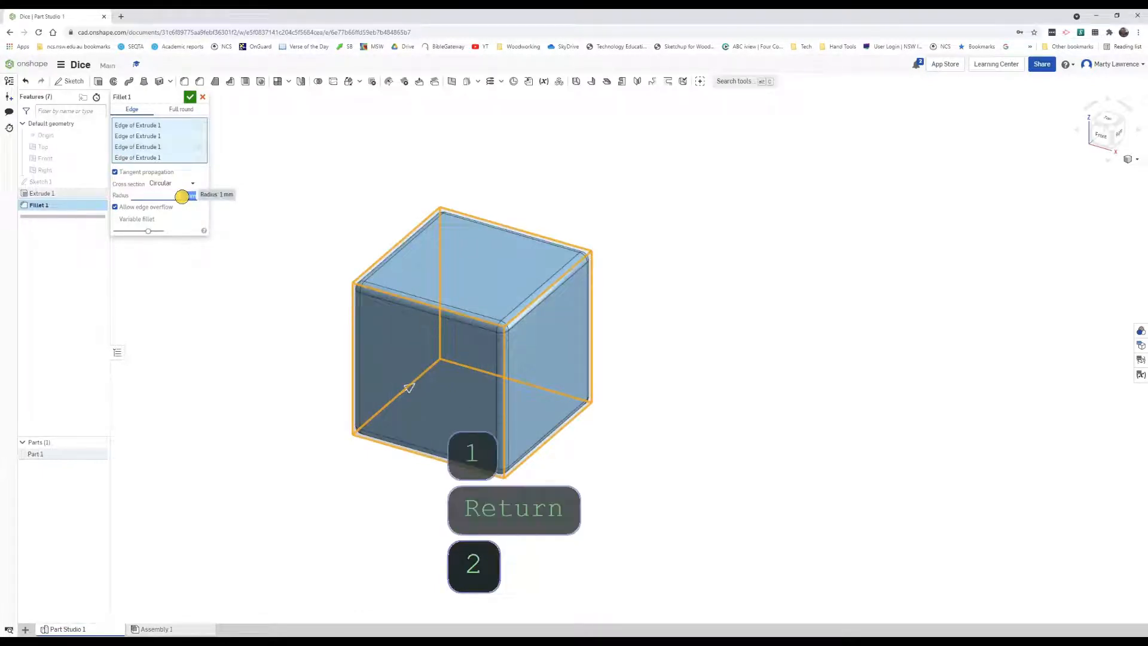
pyautogui.press('Return')
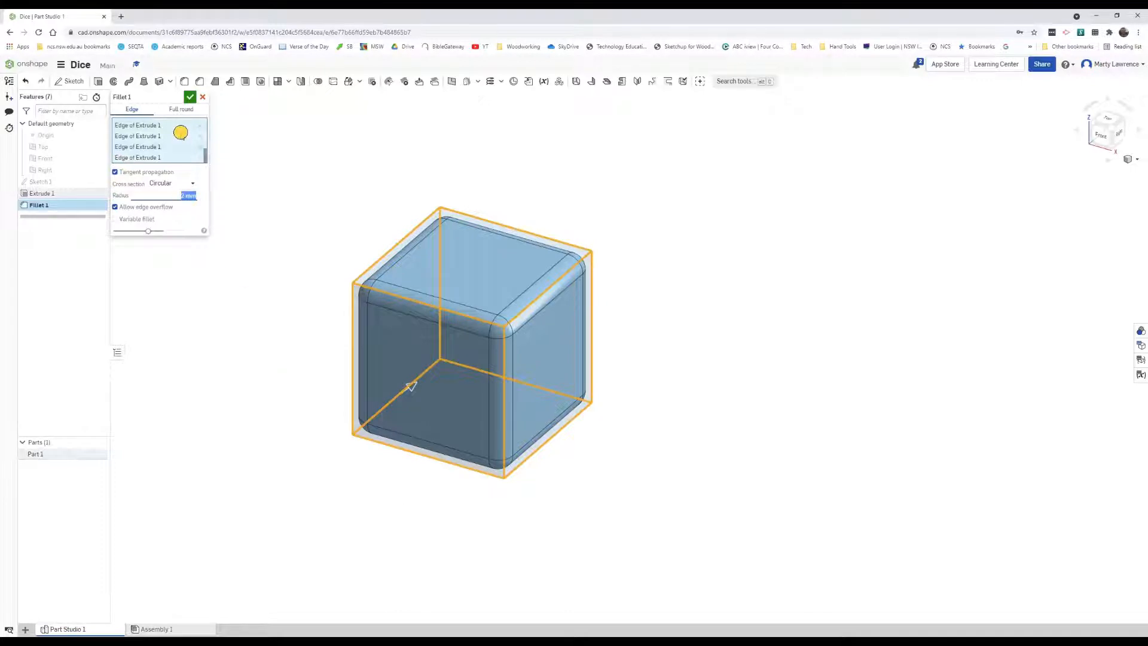
pyautogui.click(189, 96)
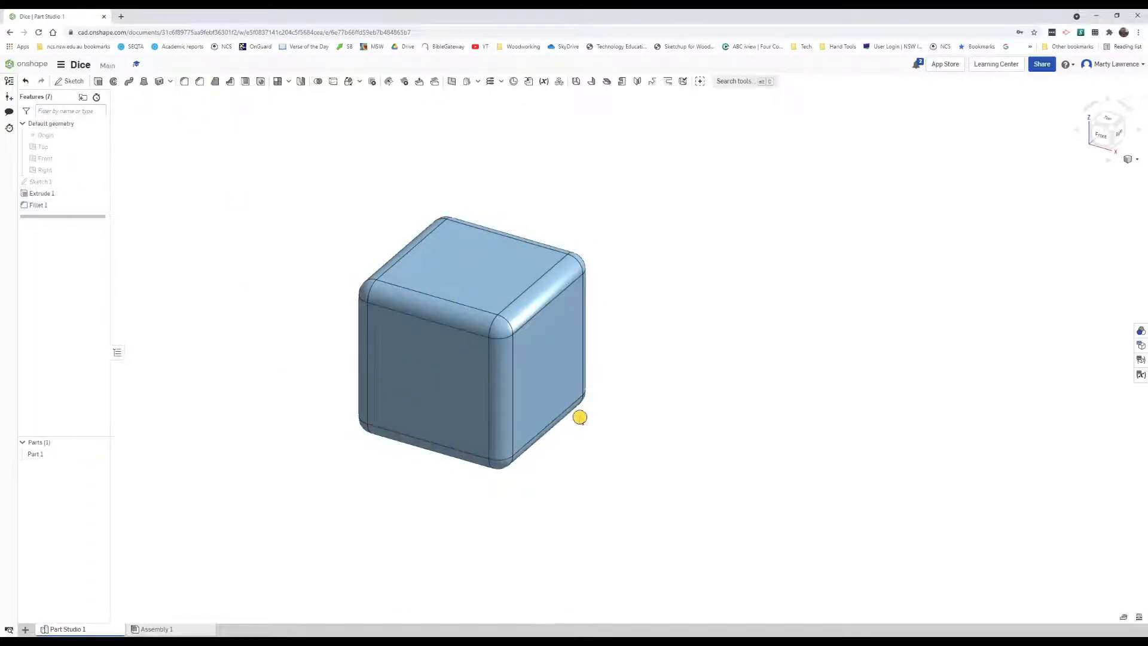
# Start a new sketch on the cube's top face and view it straight on
pyautogui.moveTo(543, 412)
pyautogui.mouseDown(button='right')
pyautogui.moveTo(515, 357)
pyautogui.moveTo(536, 351)
pyautogui.moveTo(530, 429)
pyautogui.mouseUp(button='right')
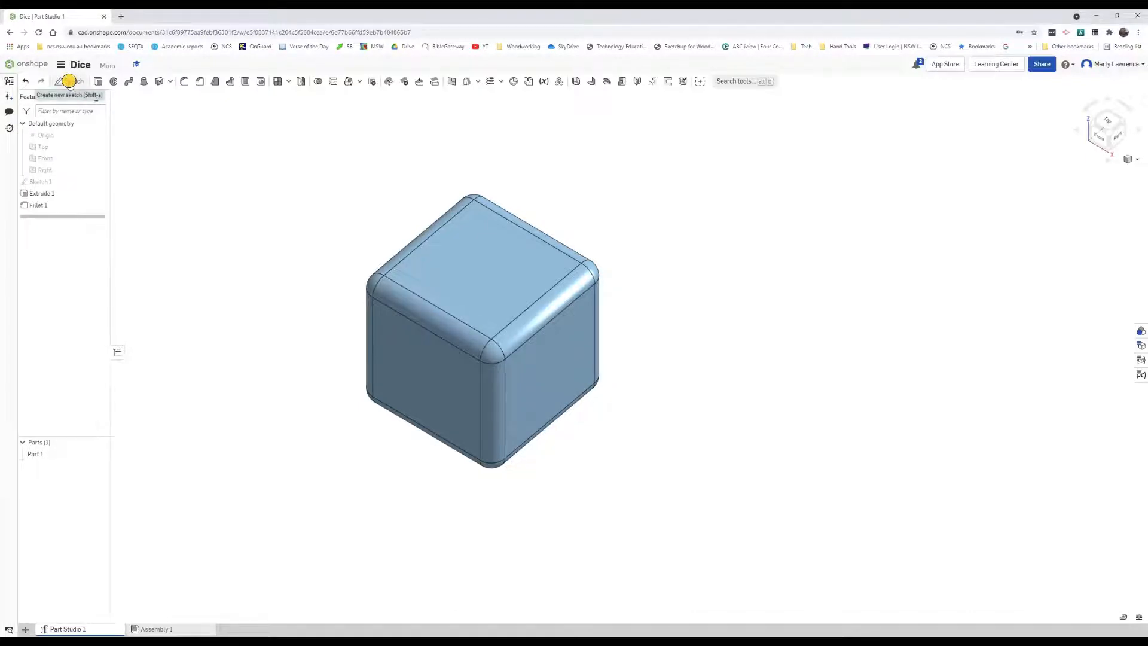
pyautogui.click(69, 80)
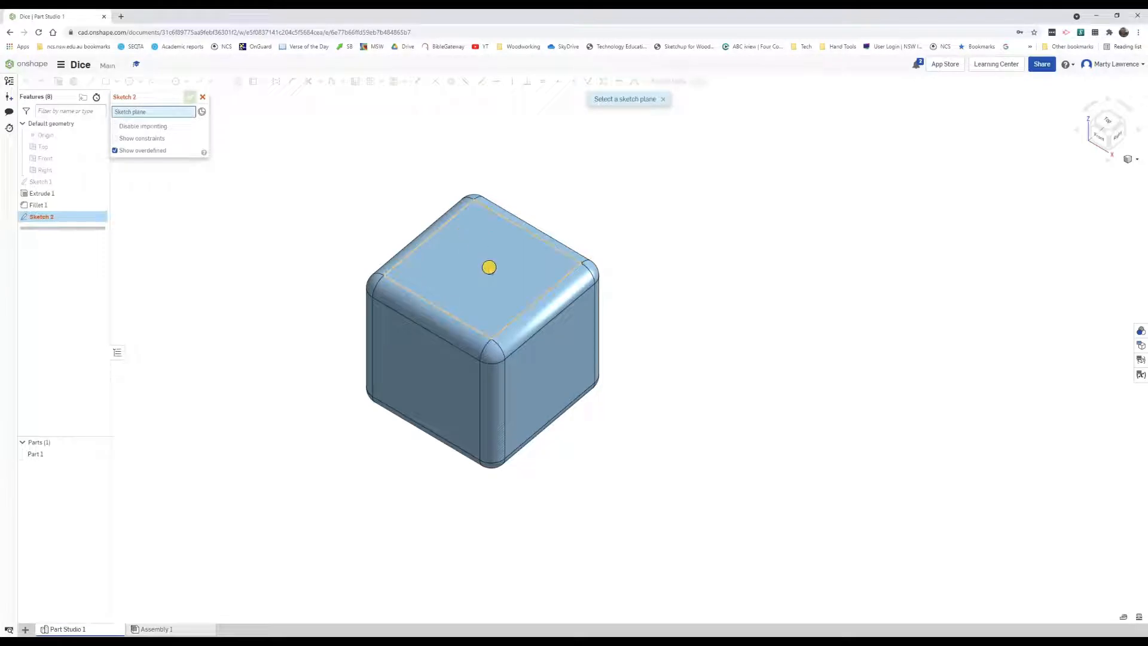
pyautogui.click(482, 246)
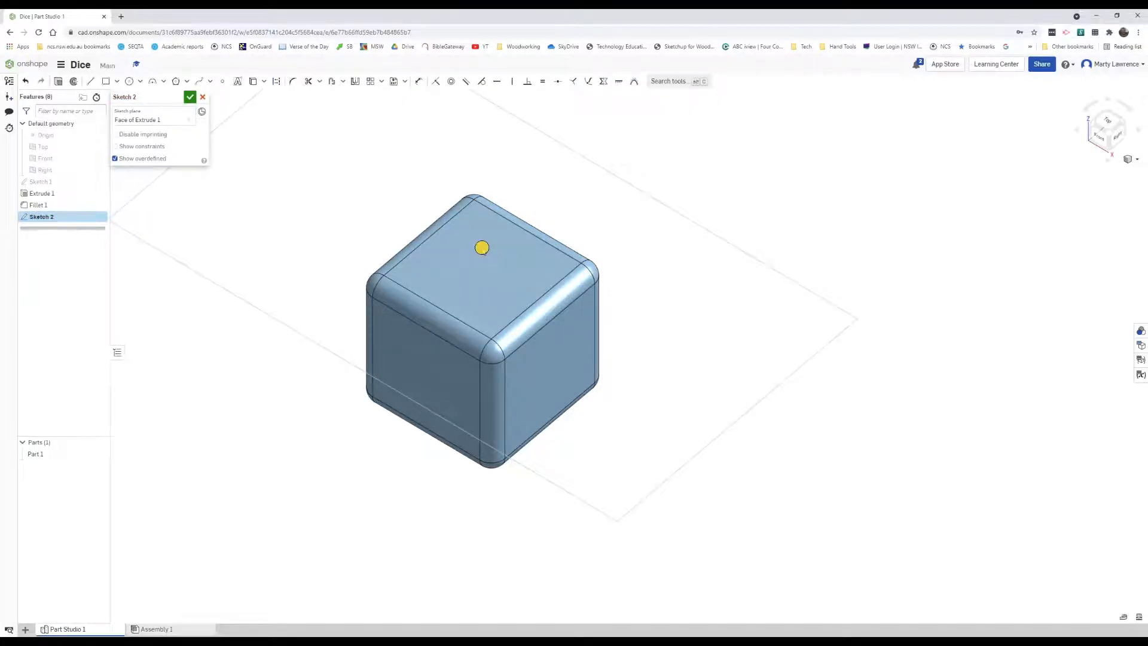
pyautogui.press('n')
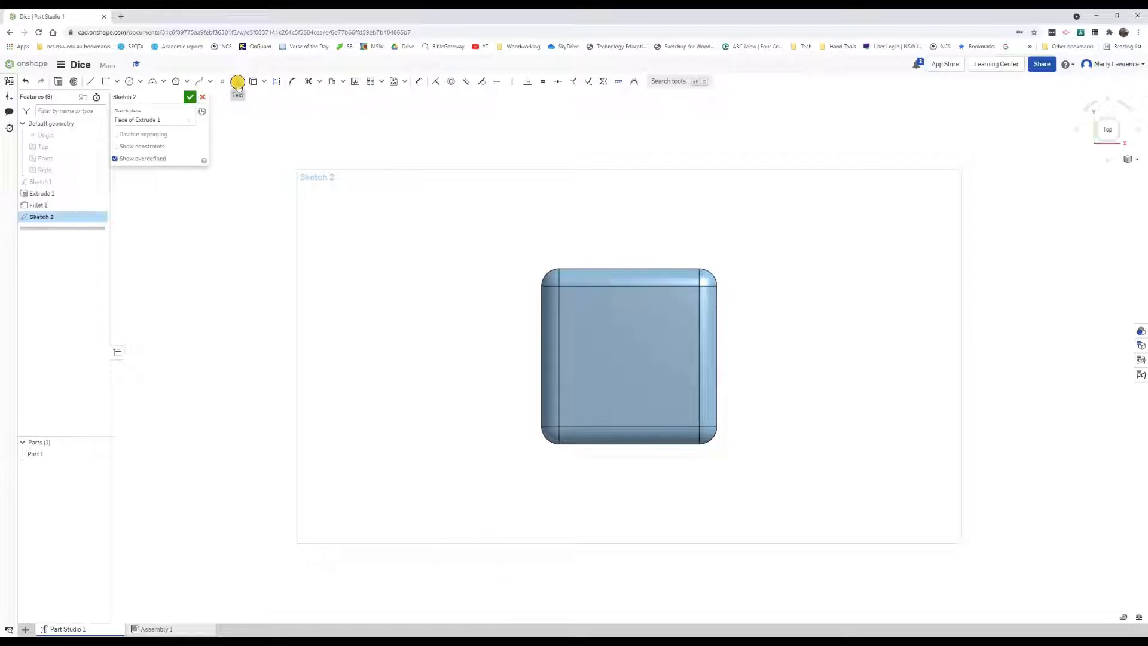
# Add the bold text "1" to the top face sketch and move it near the middle of the face
pyautogui.click(238, 82)
pyautogui.click(575, 312)
pyautogui.click(680, 394)
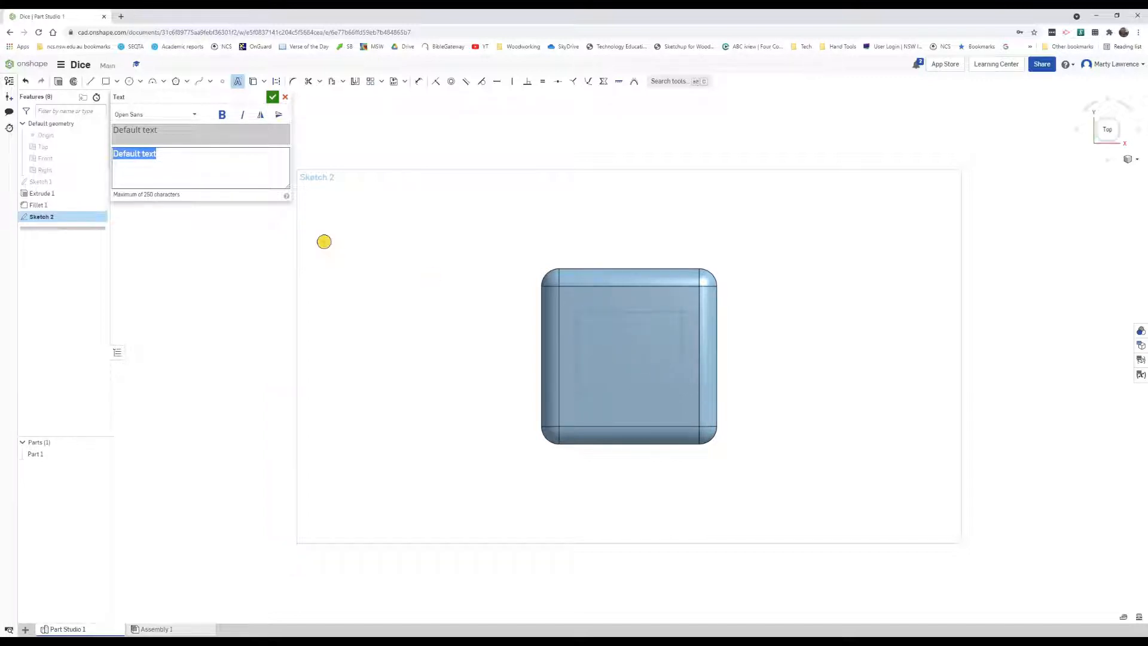
pyautogui.write('1')
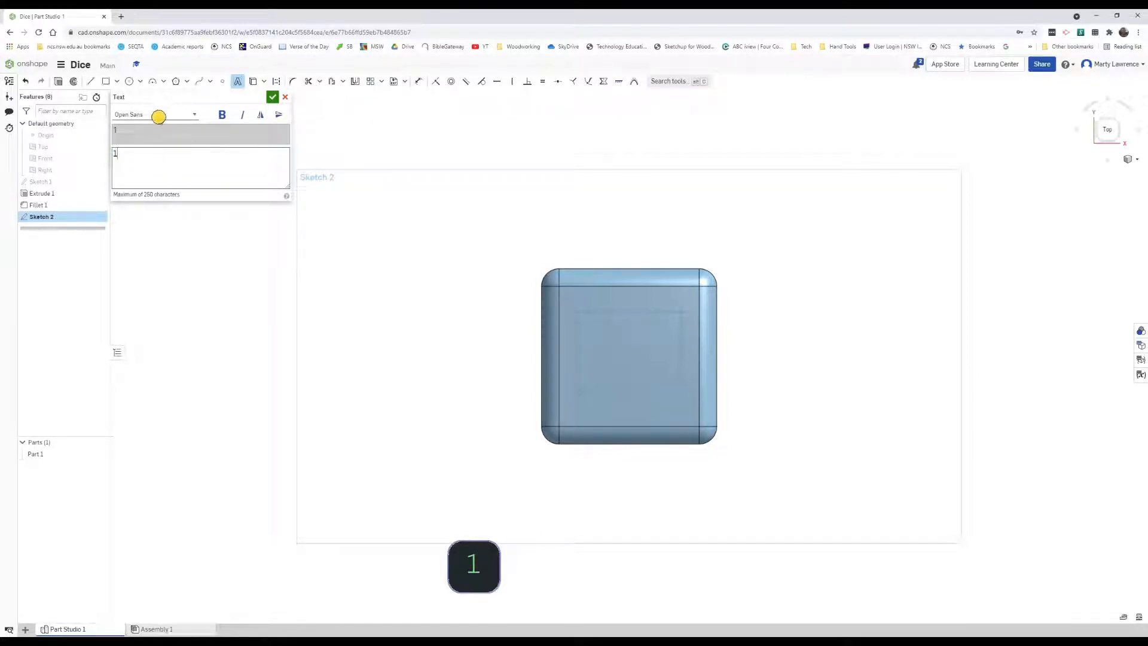
pyautogui.click(221, 116)
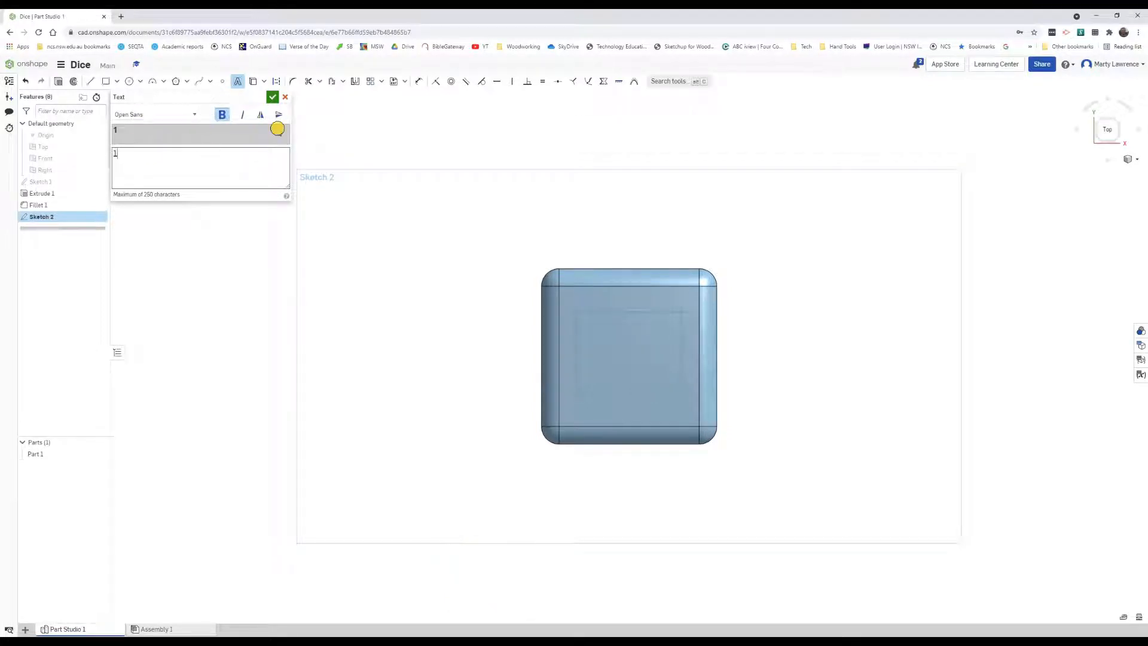
pyautogui.click(272, 96)
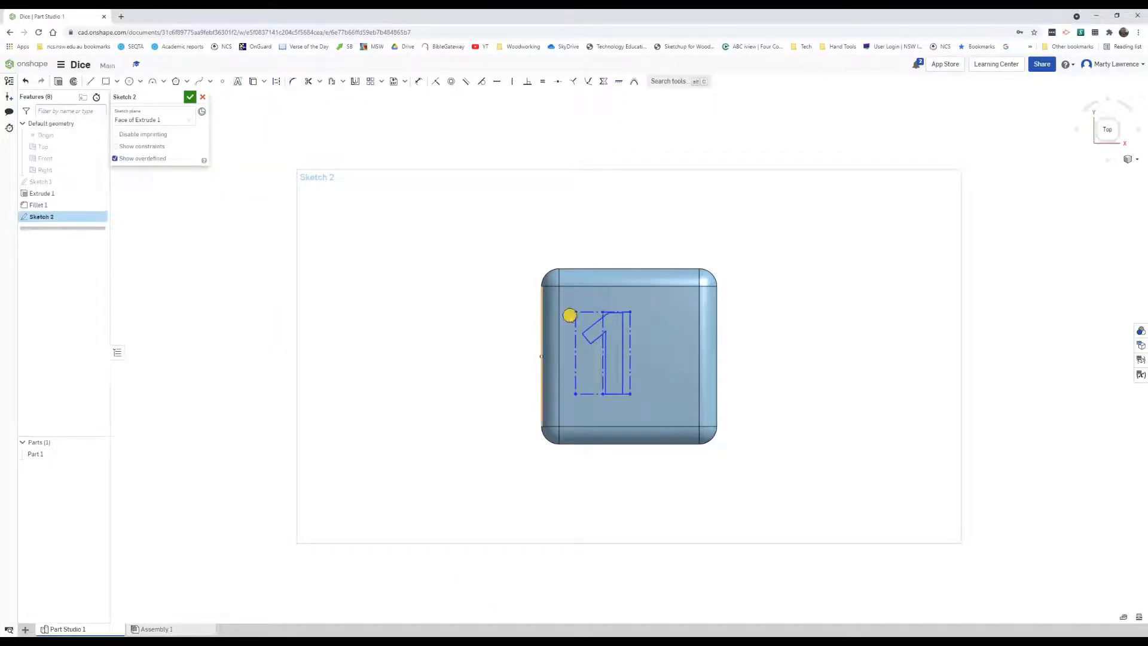
pyautogui.click(634, 336)
pyautogui.moveTo(634, 336); pyautogui.dragTo(651, 335)
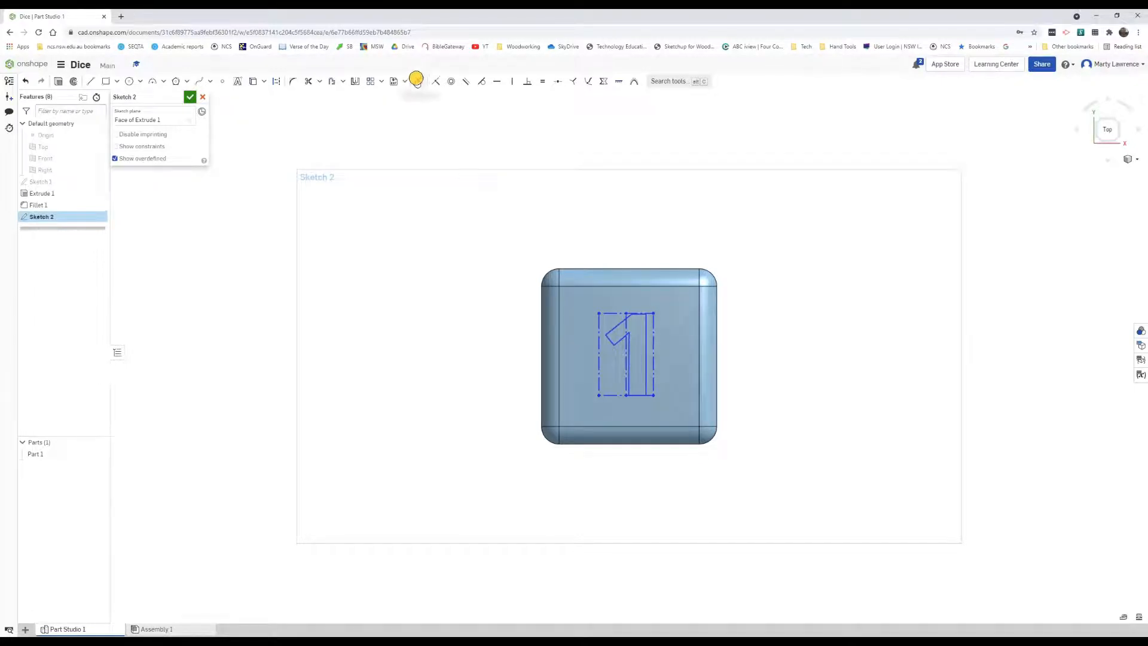
# Dimension the width of the 1's text box to 10 mm and move the text back onto the top face
pyautogui.click(417, 81)
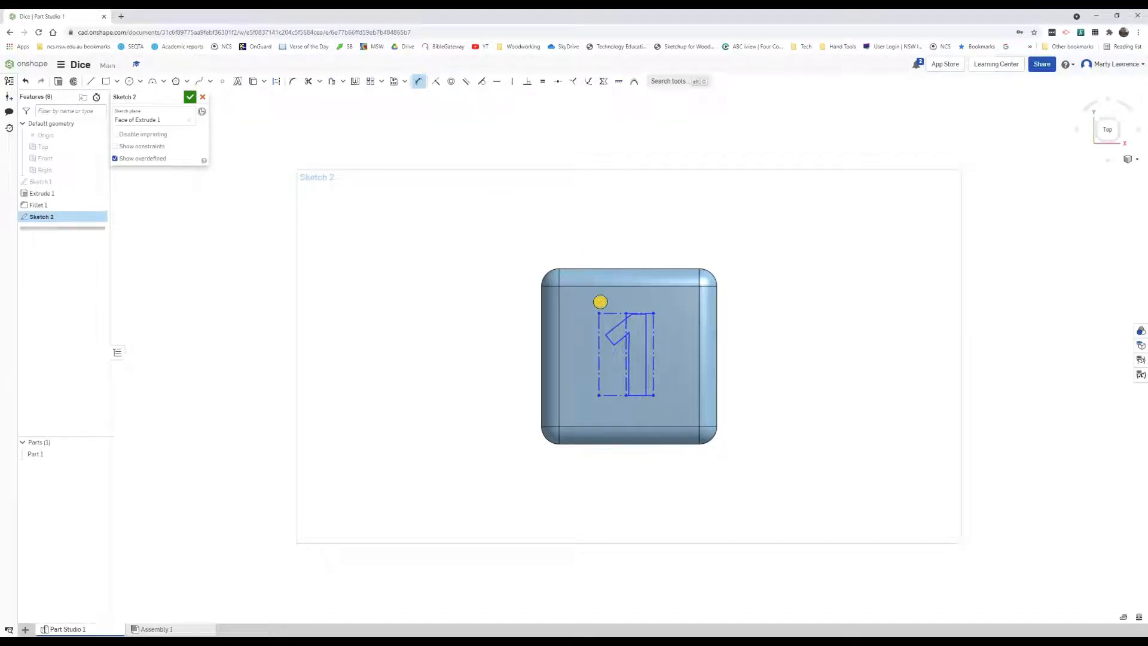
pyautogui.click(615, 313)
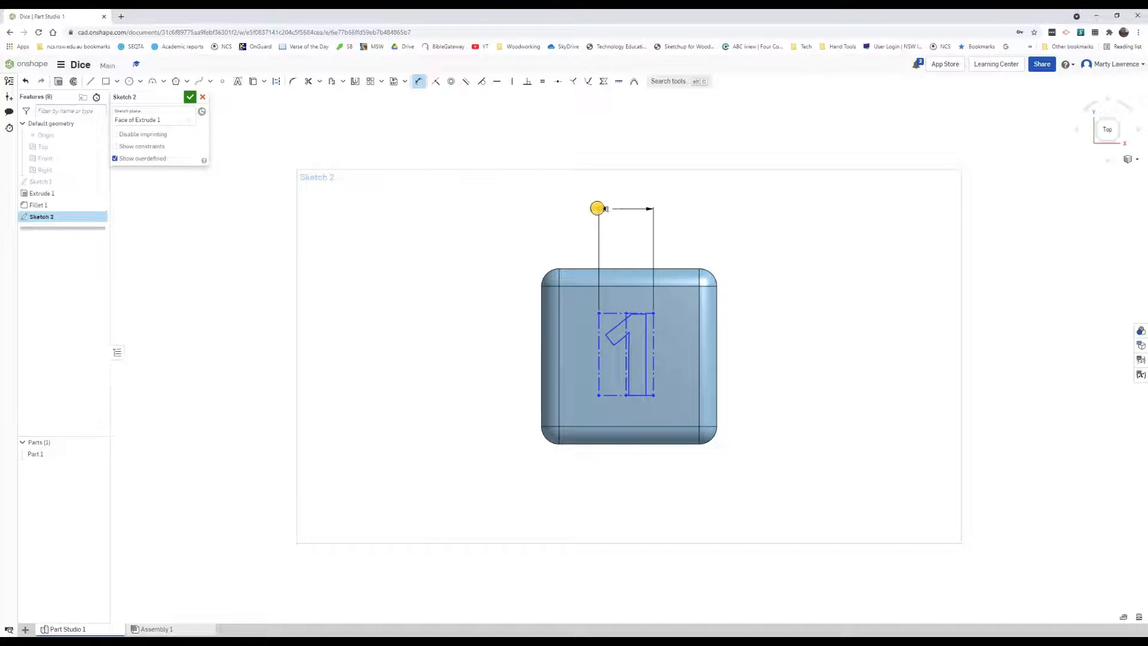
pyautogui.click(575, 201)
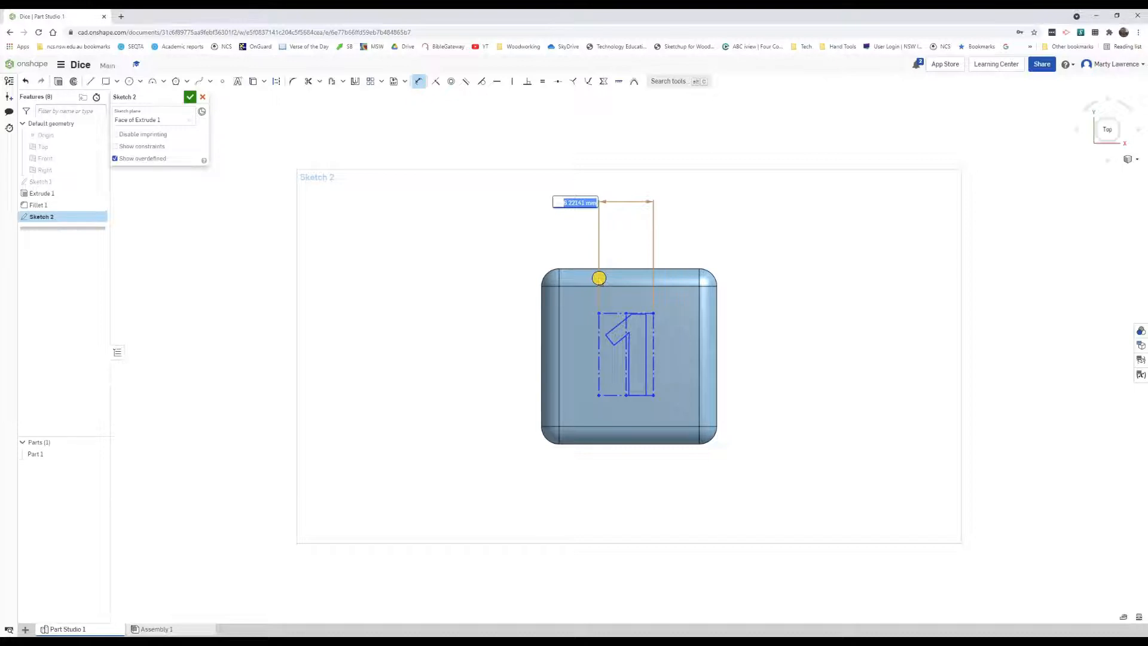
pyautogui.write('10')
pyautogui.press('Return')
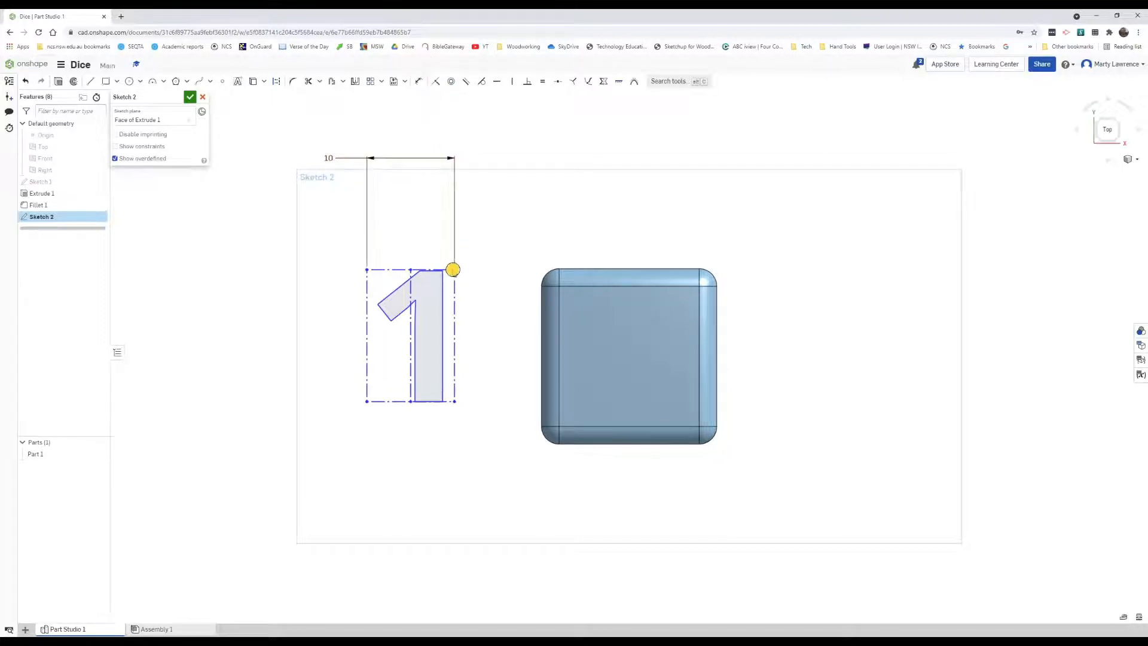
pyautogui.moveTo(454, 271)
pyautogui.mouseDown()
pyautogui.moveTo(532, 293)
pyautogui.moveTo(673, 292)
pyautogui.mouseUp()
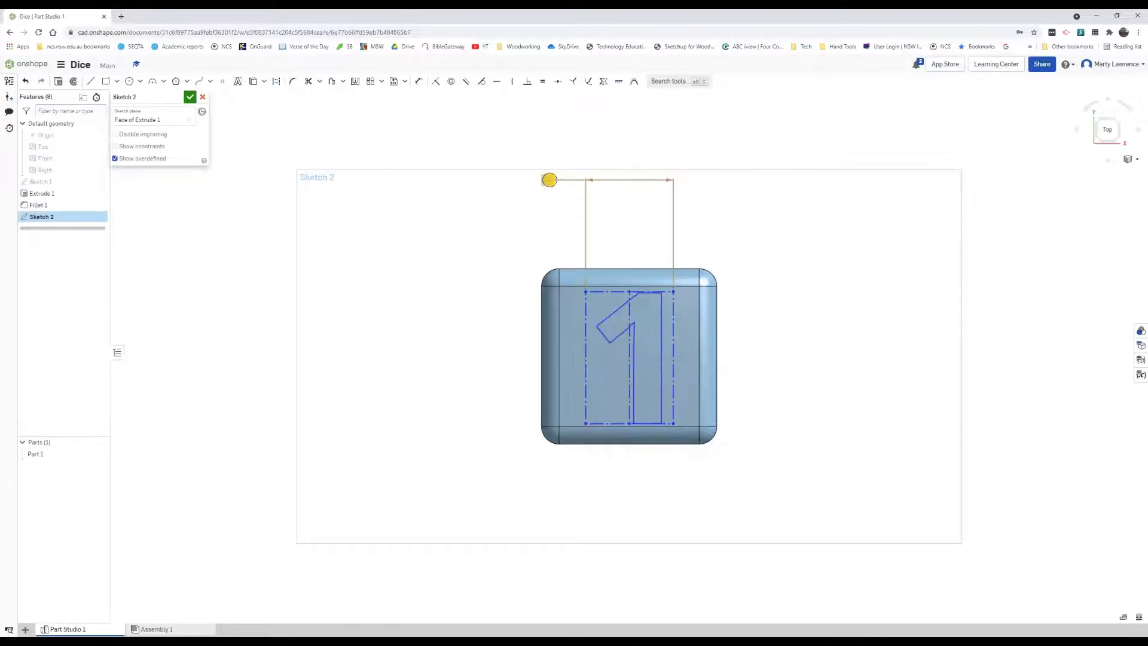
# Set the text box width of the 1 to 8 mm, recentre it on the face and finish the sketch
pyautogui.doubleClick(549, 180)
pyautogui.write('8')
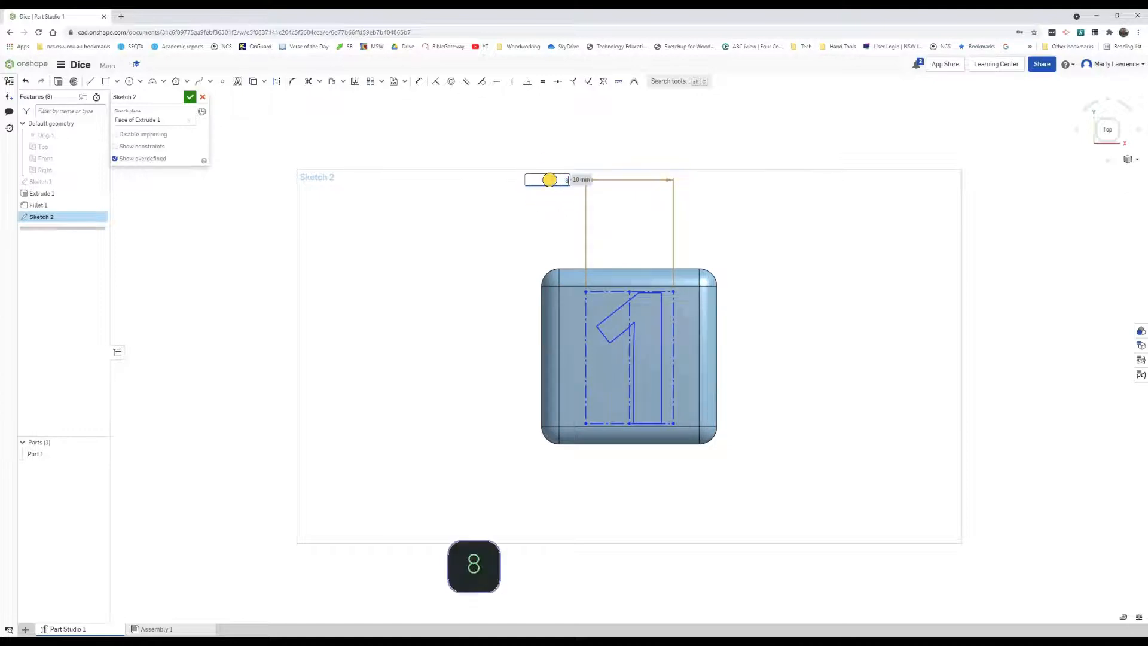
pyautogui.press('Return')
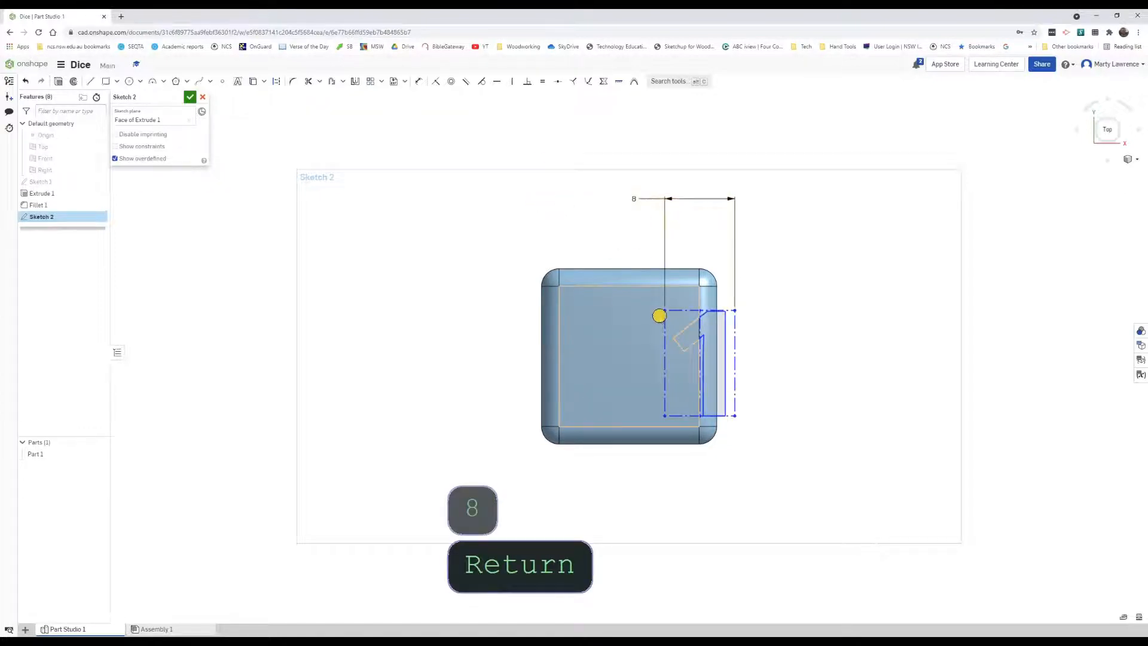
pyautogui.moveTo(665, 310); pyautogui.dragTo(596, 303)
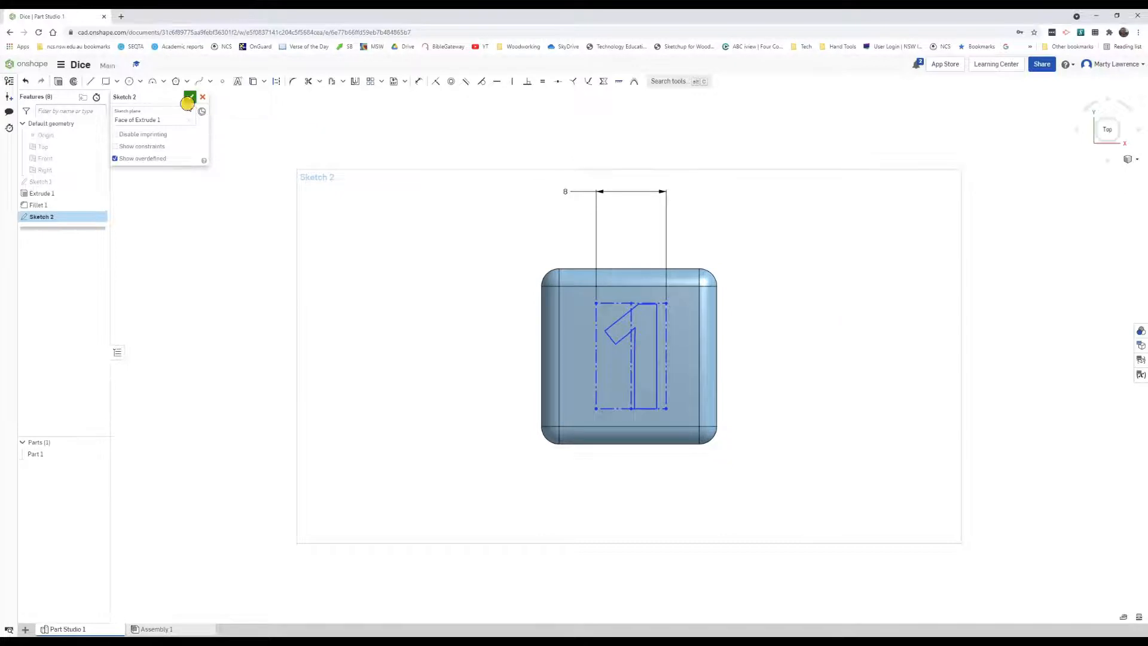
pyautogui.click(187, 97)
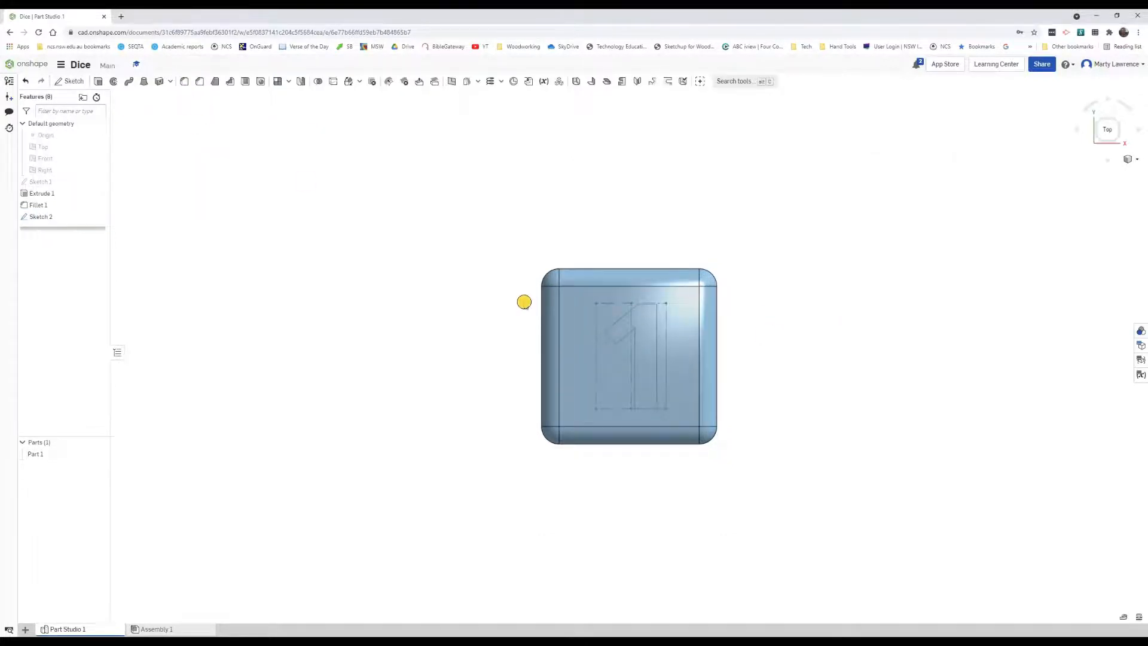
# Cut the number 1 into the top face with a blind Extrude that removes material to a depth of 1 mm
pyautogui.click(1132, 158)
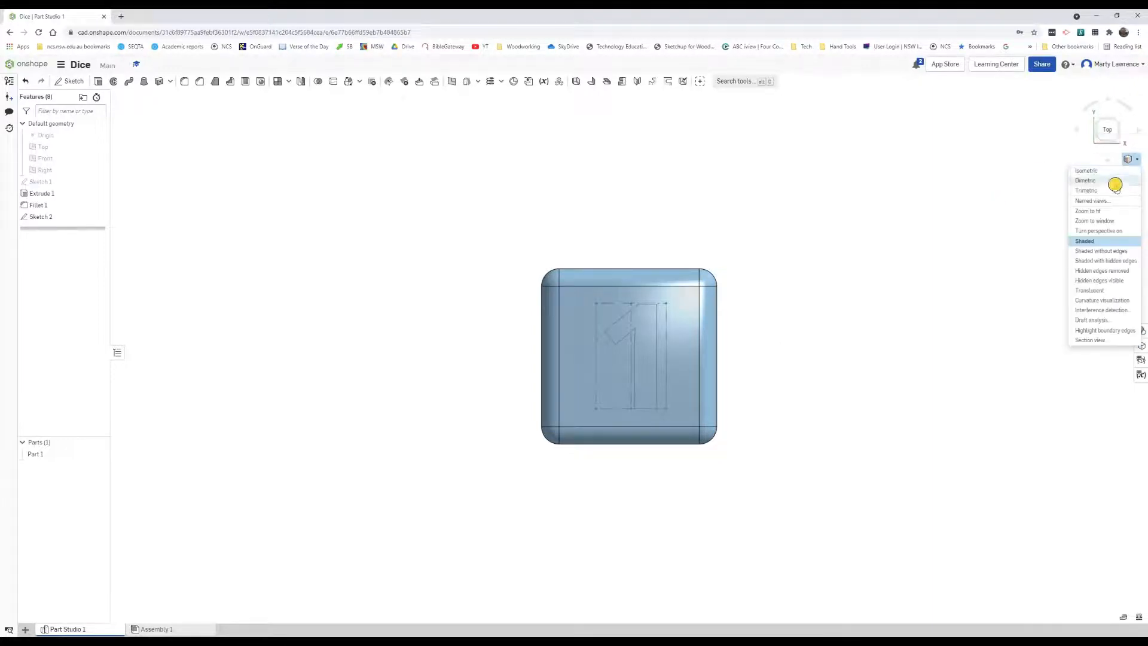
pyautogui.click(1103, 191)
pyautogui.moveTo(990, 268); pyautogui.dragTo(825, 282, button='middle')
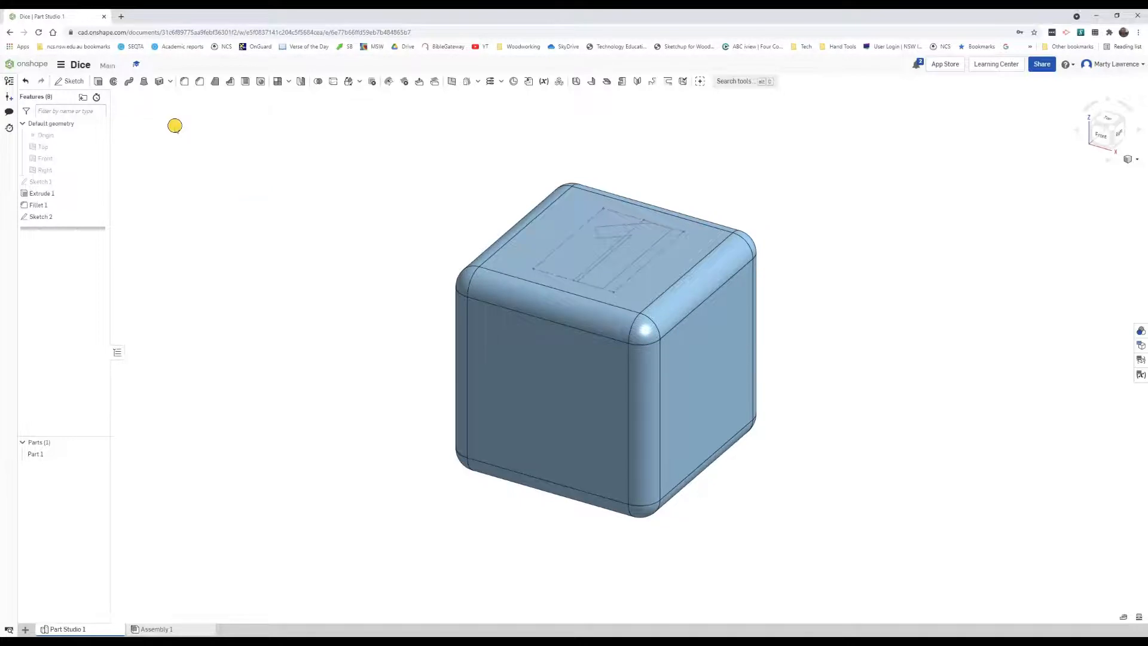
pyautogui.click(99, 82)
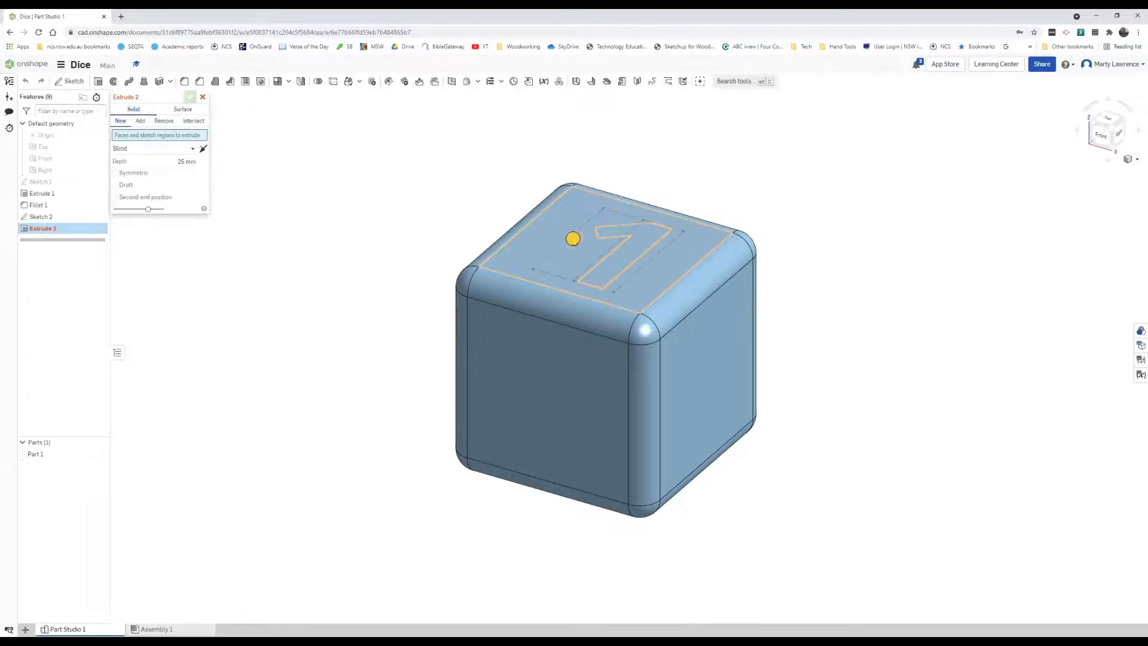
pyautogui.click(595, 267)
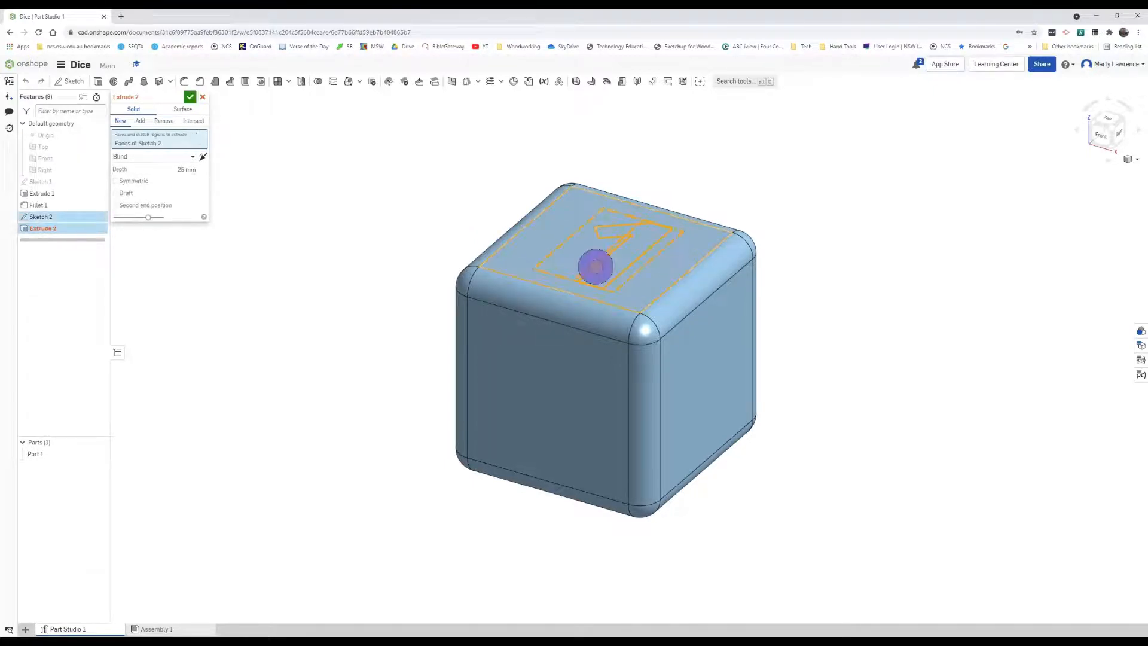
pyautogui.scroll(3, 568, 254)
pyautogui.scroll(3, 567, 254)
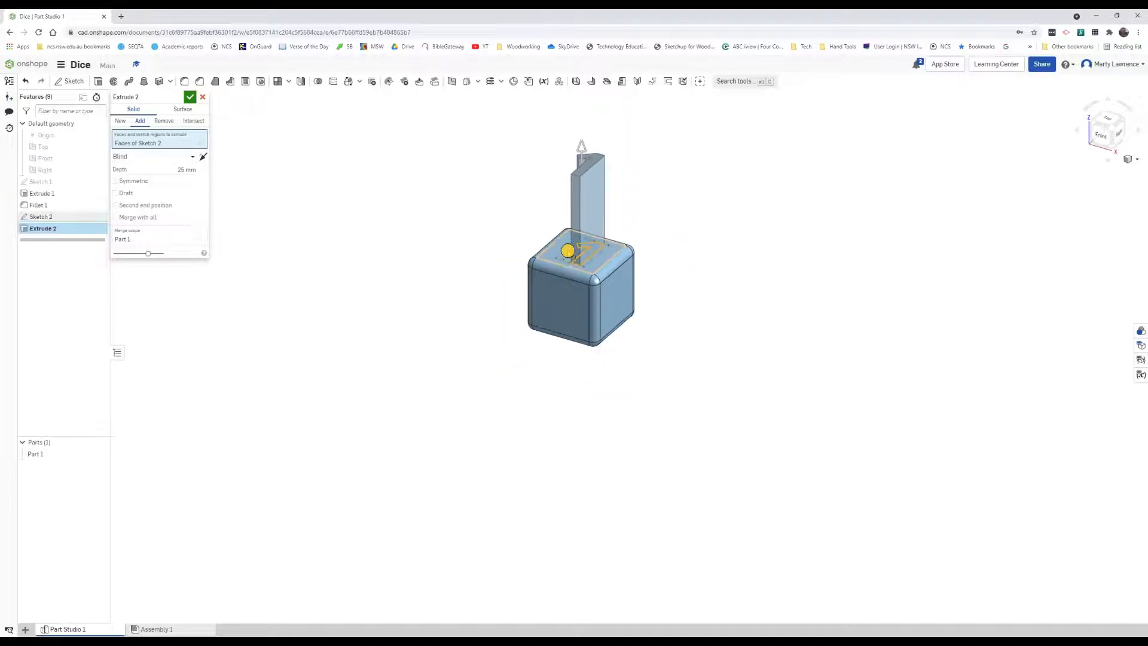
pyautogui.scroll(-2, 586, 196)
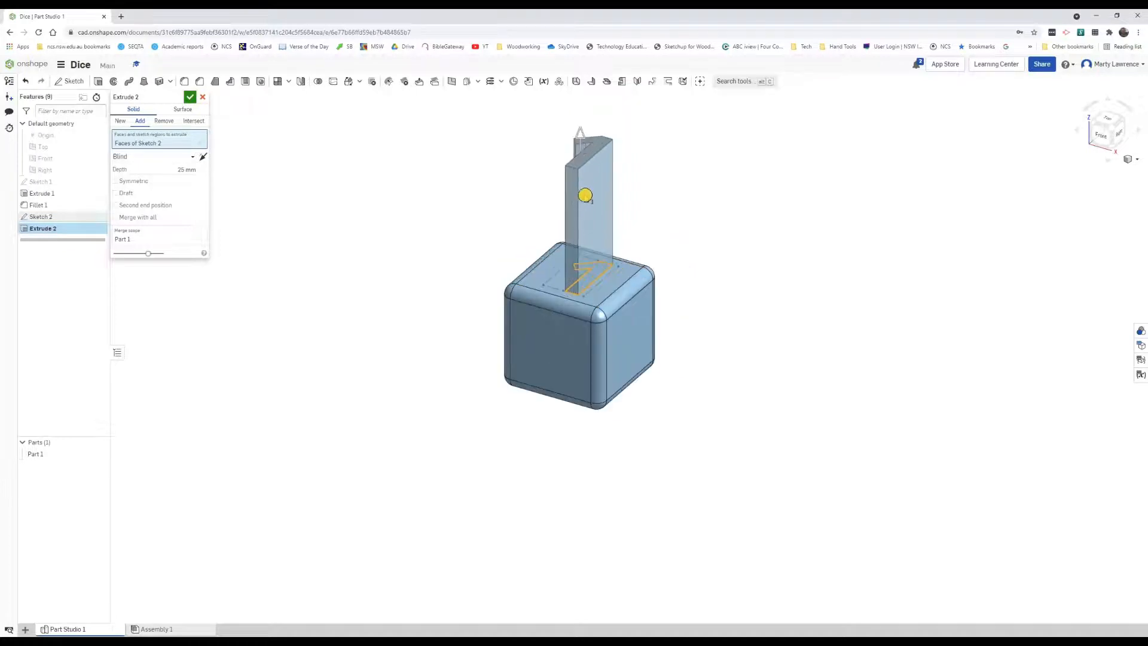
pyautogui.click(160, 122)
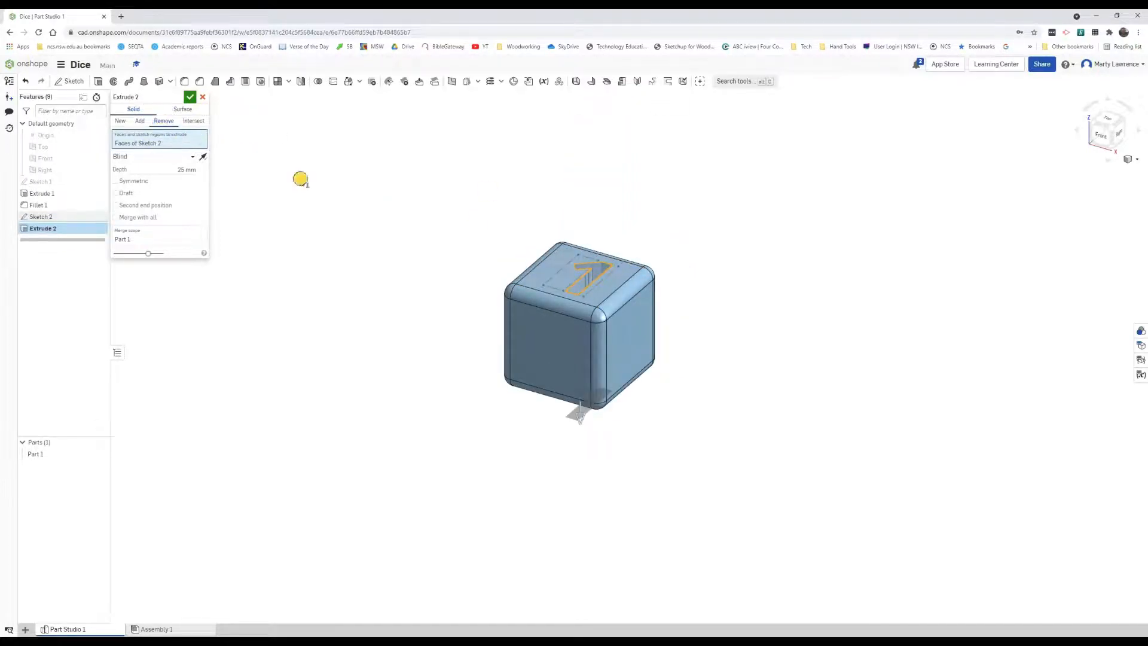
pyautogui.click(181, 172)
pyautogui.doubleClick(181, 170)
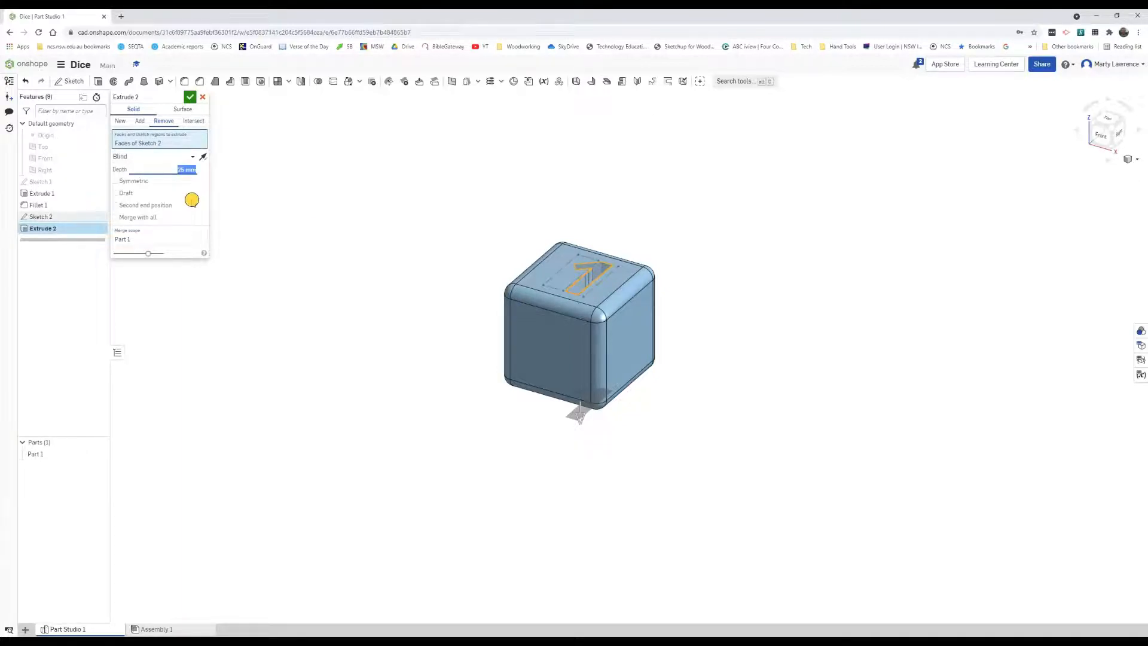
pyautogui.write('2')
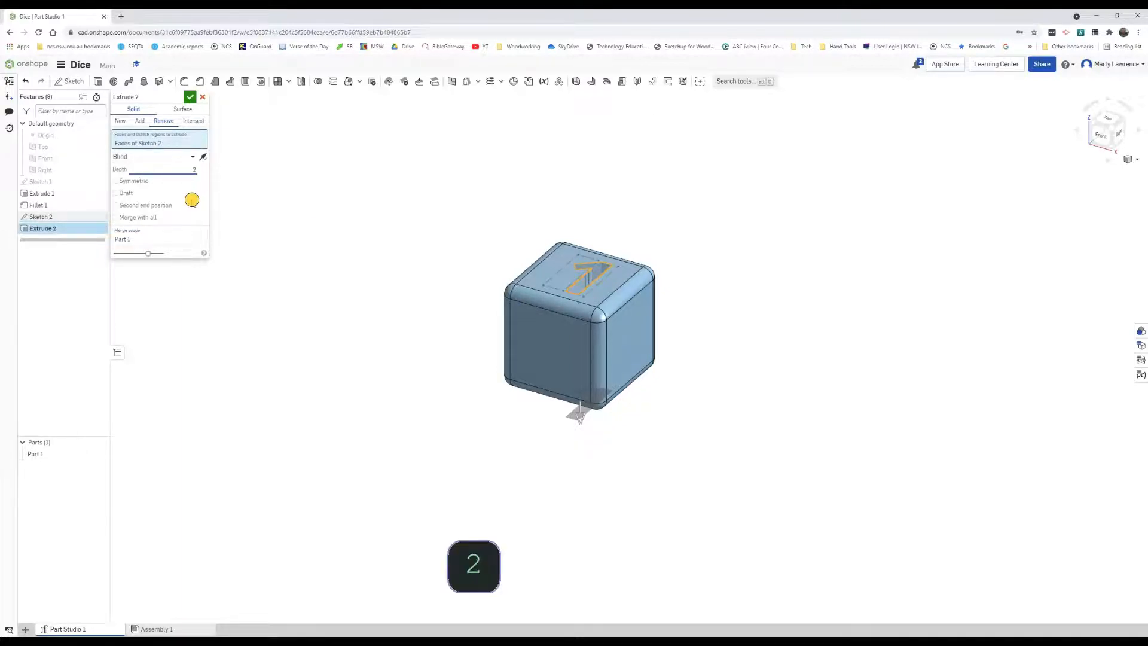
pyautogui.press('BackSpace')
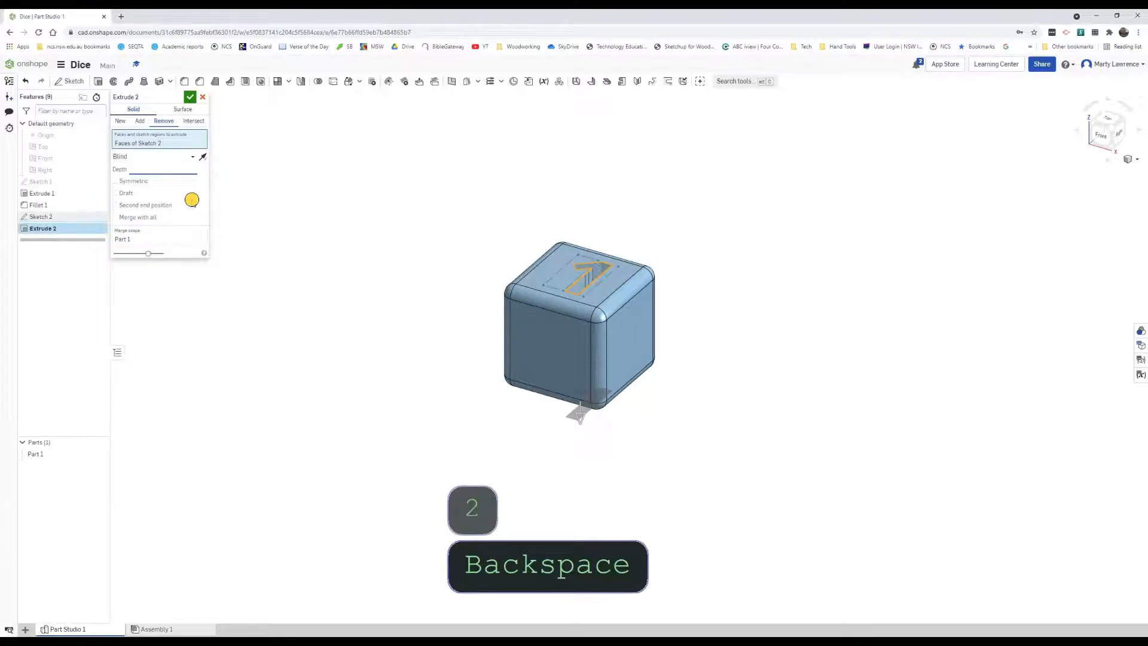
pyautogui.write('1')
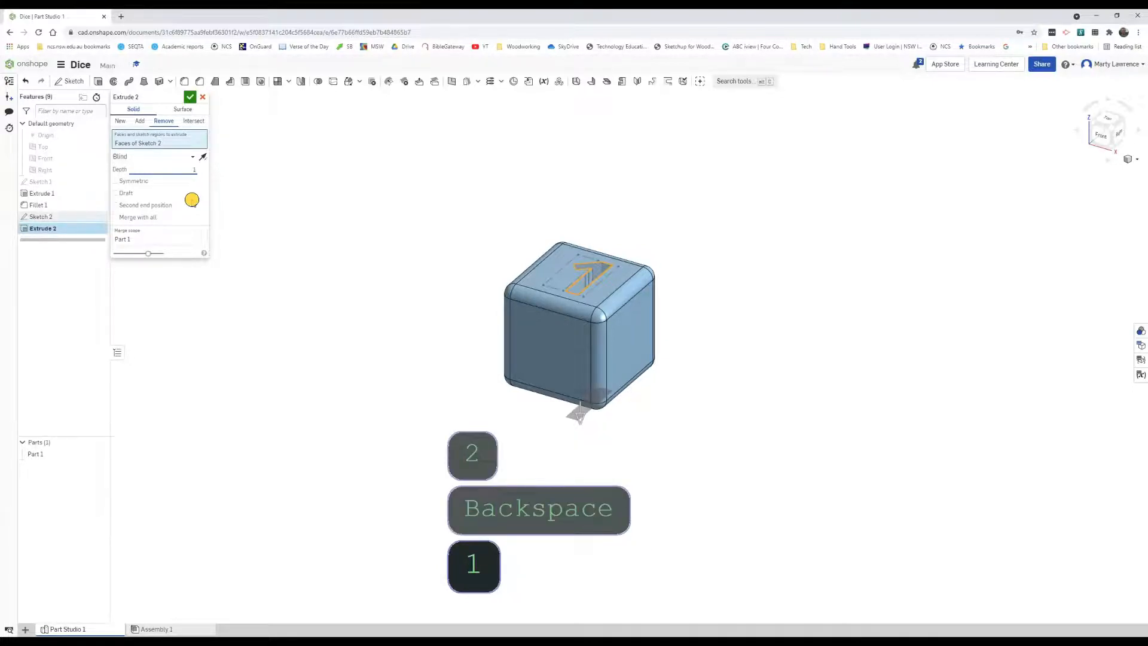
pyautogui.press('Return')
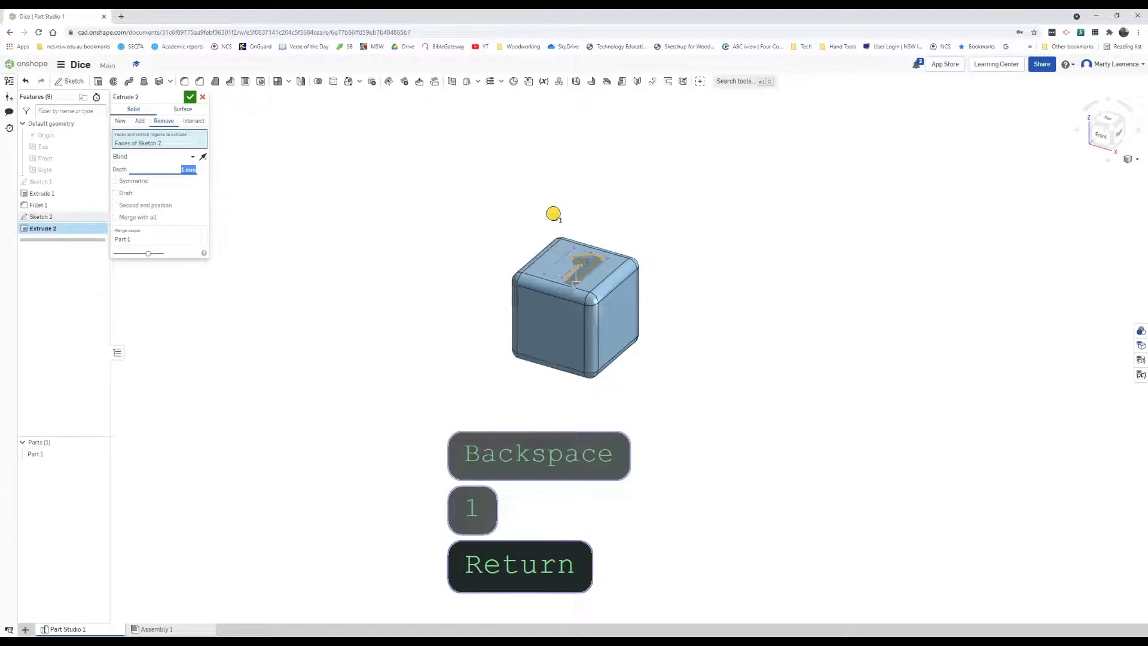
pyautogui.scroll(3, 577, 249)
pyautogui.scroll(4, 546, 174)
pyautogui.scroll(-3, 551, 187)
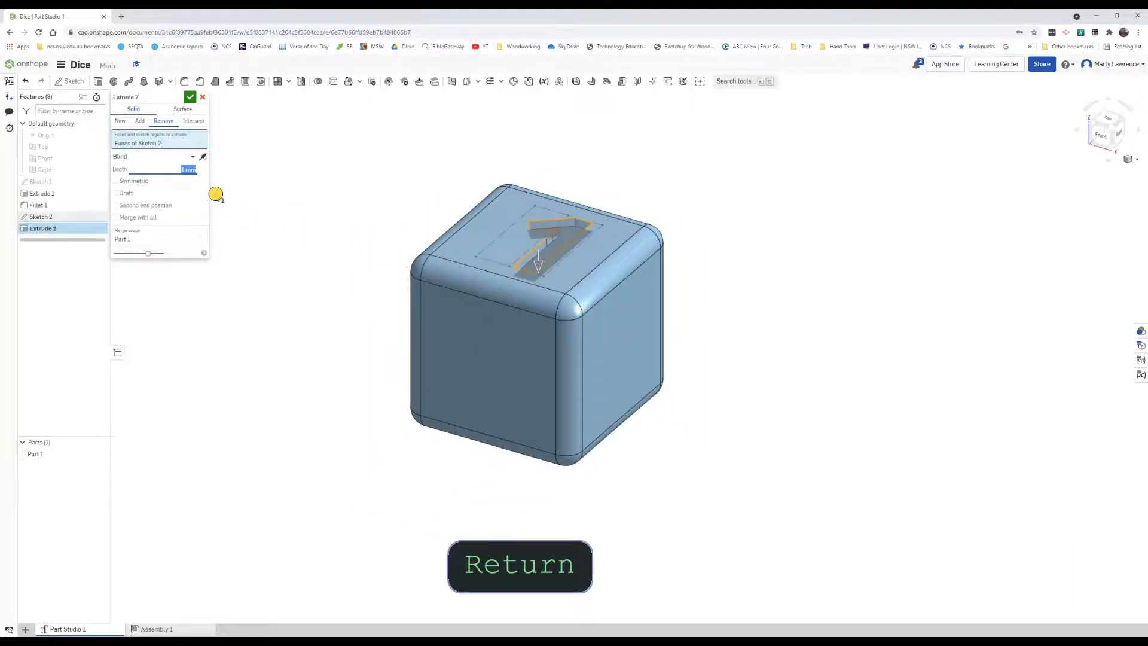
pyautogui.click(190, 96)
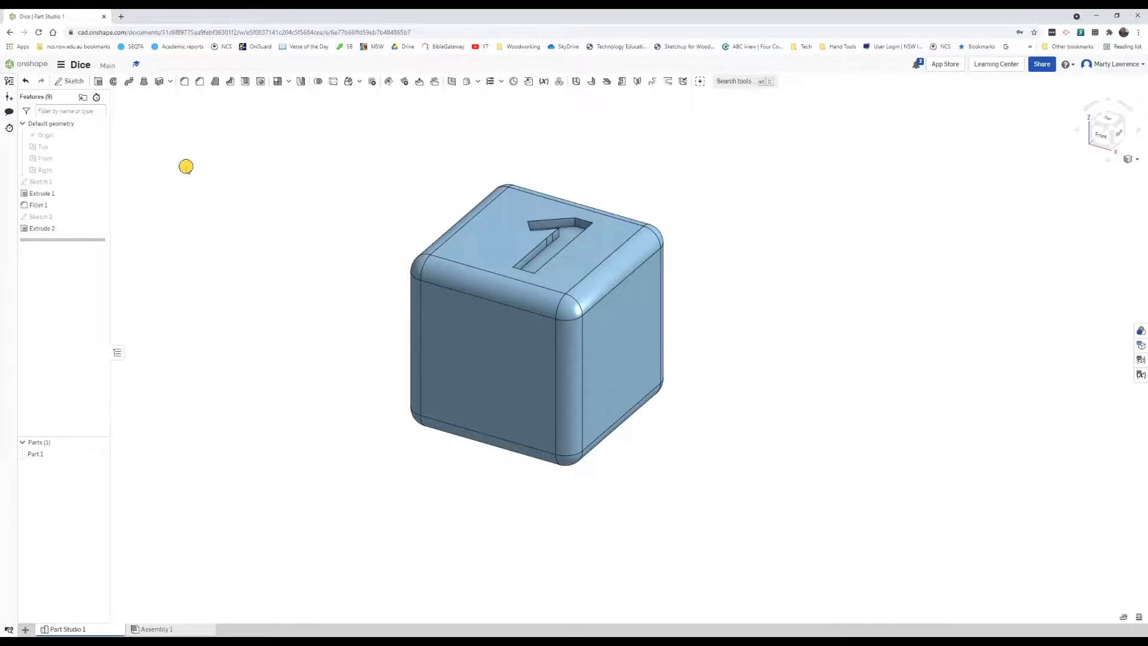
# Start a new sketch on the cube's front face and view it straight on
pyautogui.click(68, 81)
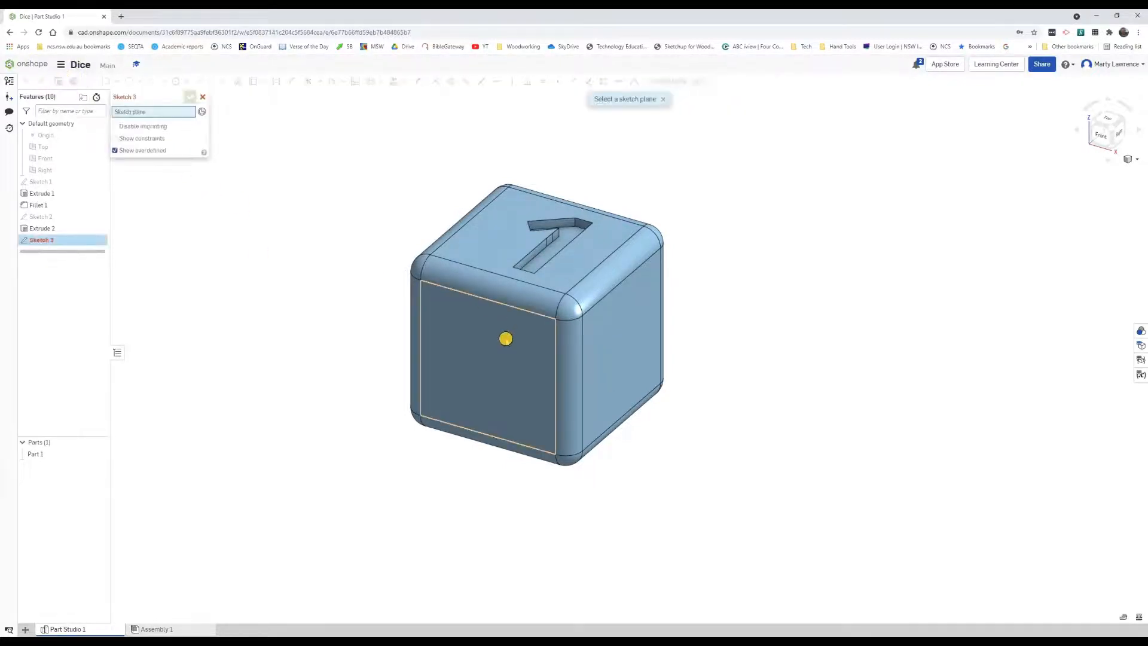
pyautogui.click(506, 339)
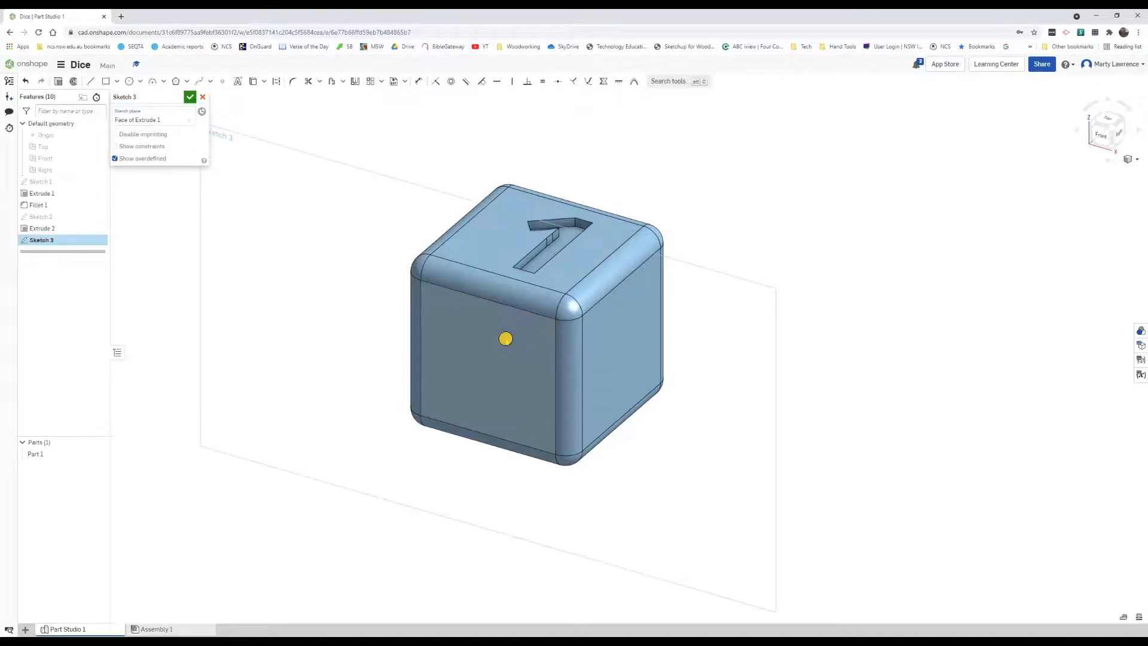
pyautogui.press('n')
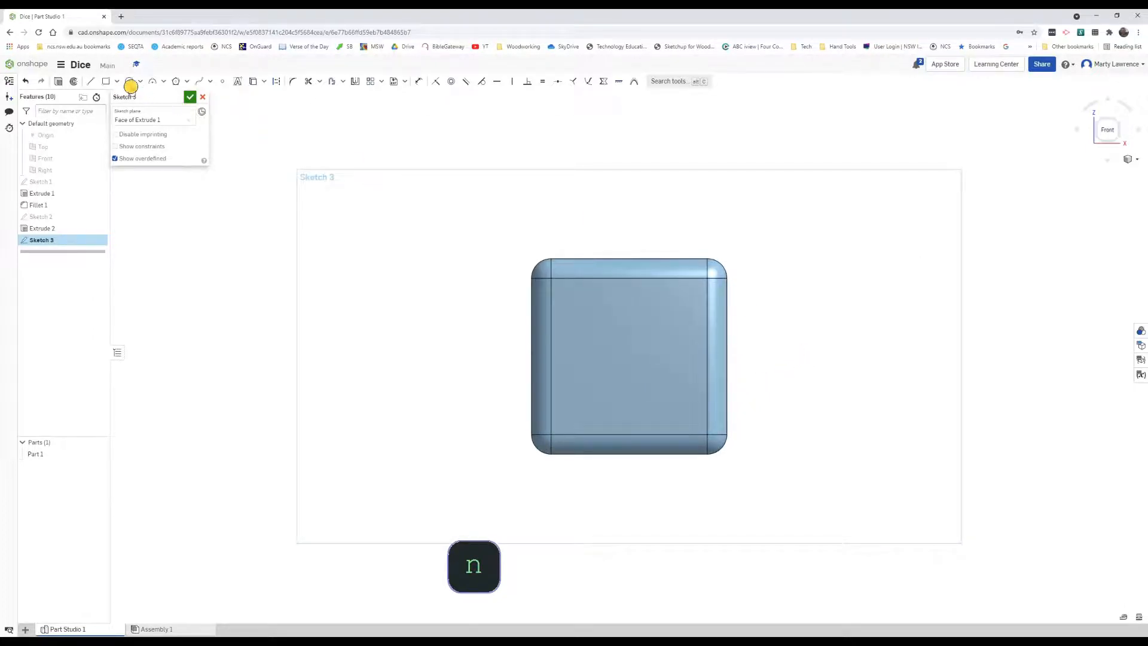
# Add the bold text "2" to the front face sketch, with its text box drawn across most of the face
pyautogui.click(234, 83)
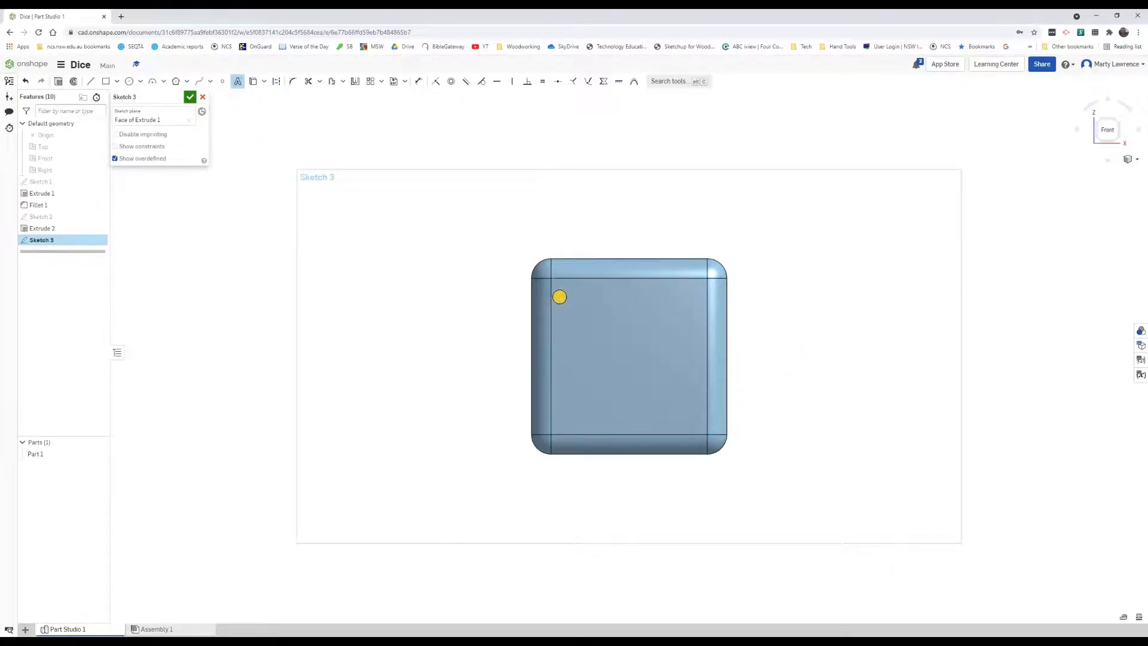
pyautogui.click(559, 296)
pyautogui.moveTo(560, 297); pyautogui.dragTo(698, 410)
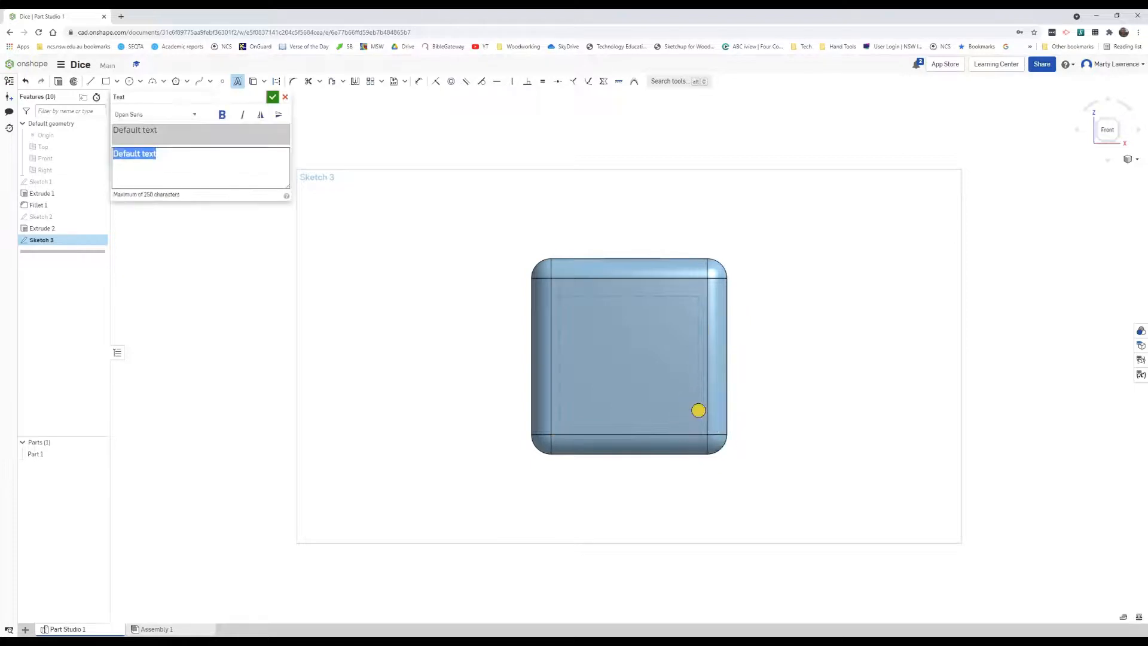
pyautogui.write('2')
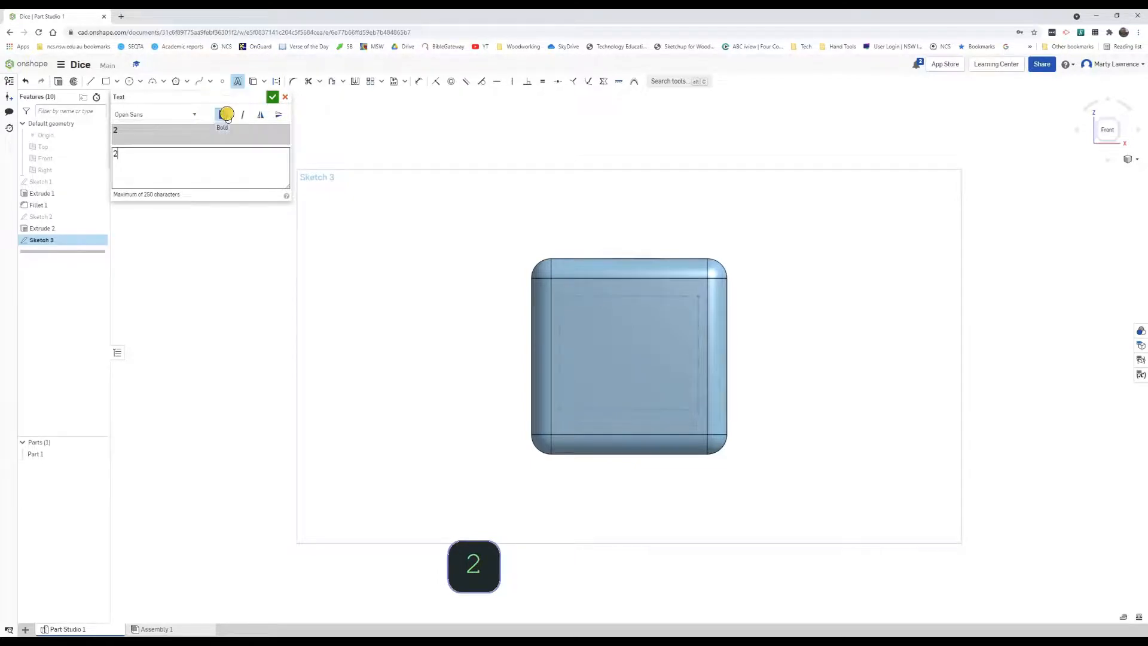
pyautogui.click(222, 114)
pyautogui.click(268, 97)
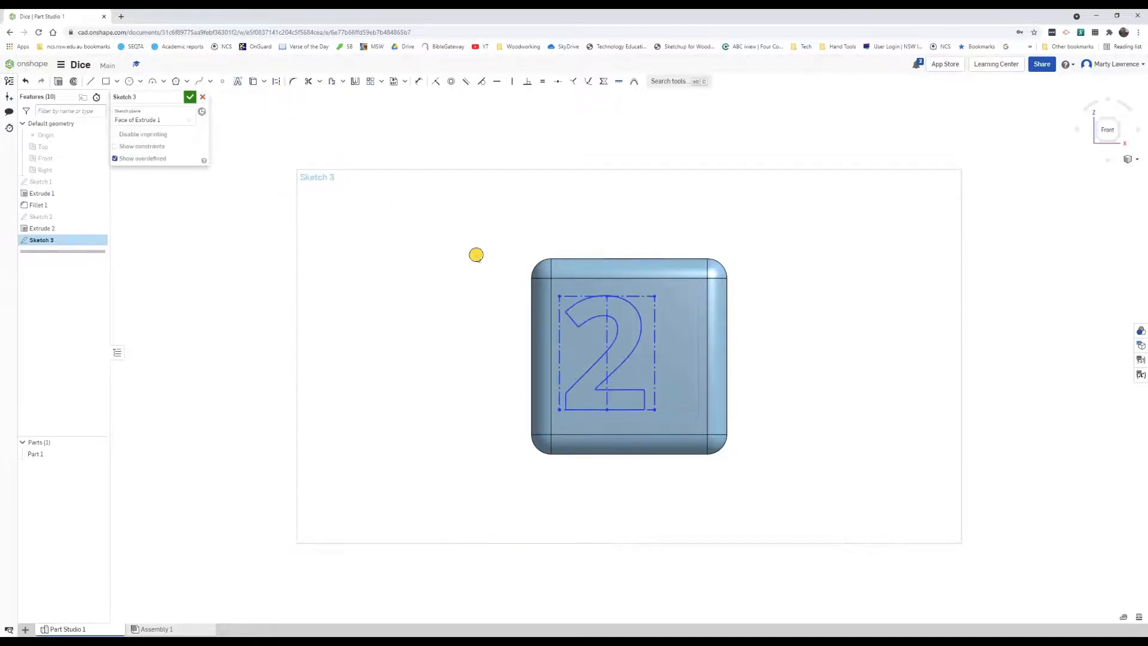
# Move the text box of the 2 to the centre of the front face and finish the sketch
pyautogui.moveTo(654, 295); pyautogui.dragTo(679, 297)
pyautogui.click(187, 96)
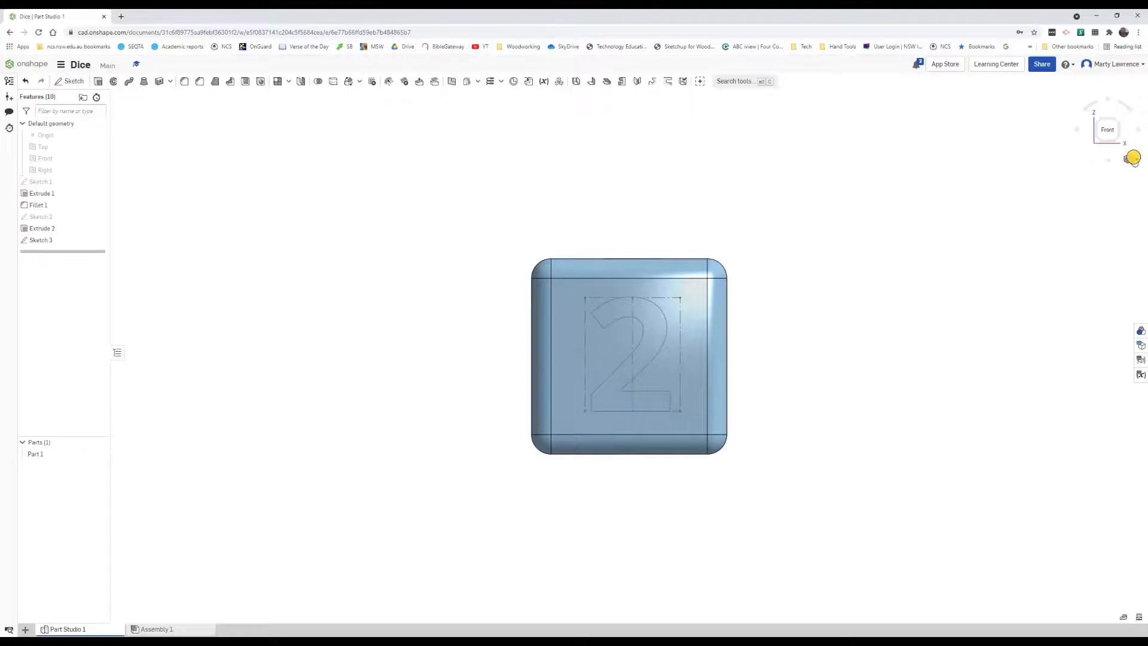
pyautogui.click(1132, 158)
pyautogui.click(1096, 190)
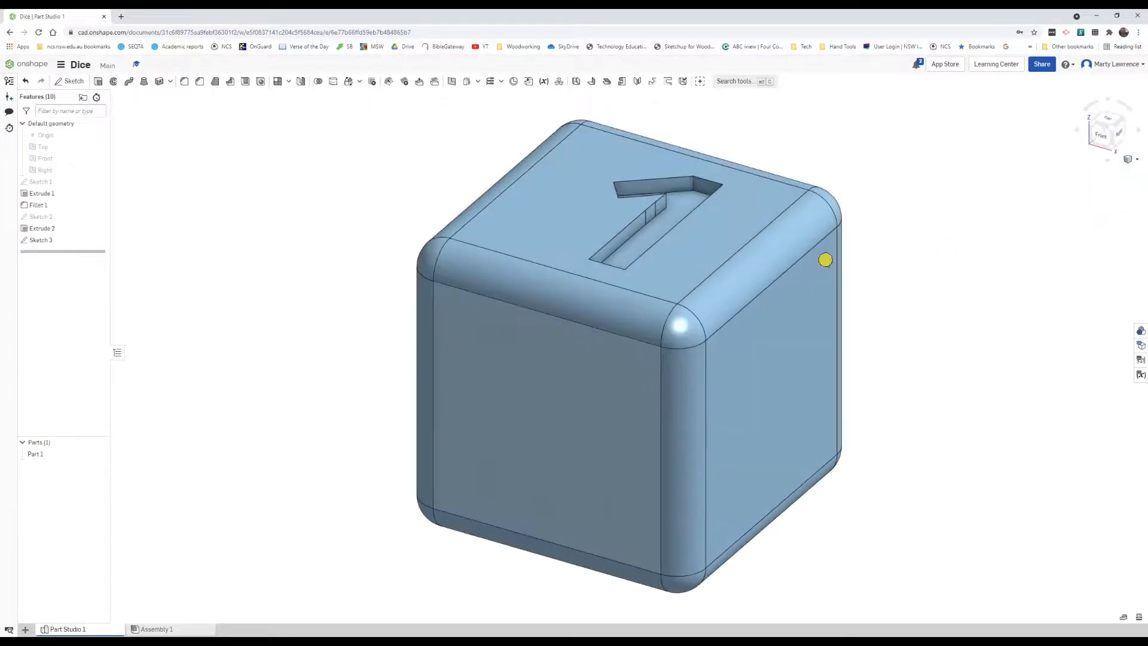
# Cut the number 2 into the front face with a blind Extrude that removes material to a depth of 1 mm
pyautogui.click(98, 82)
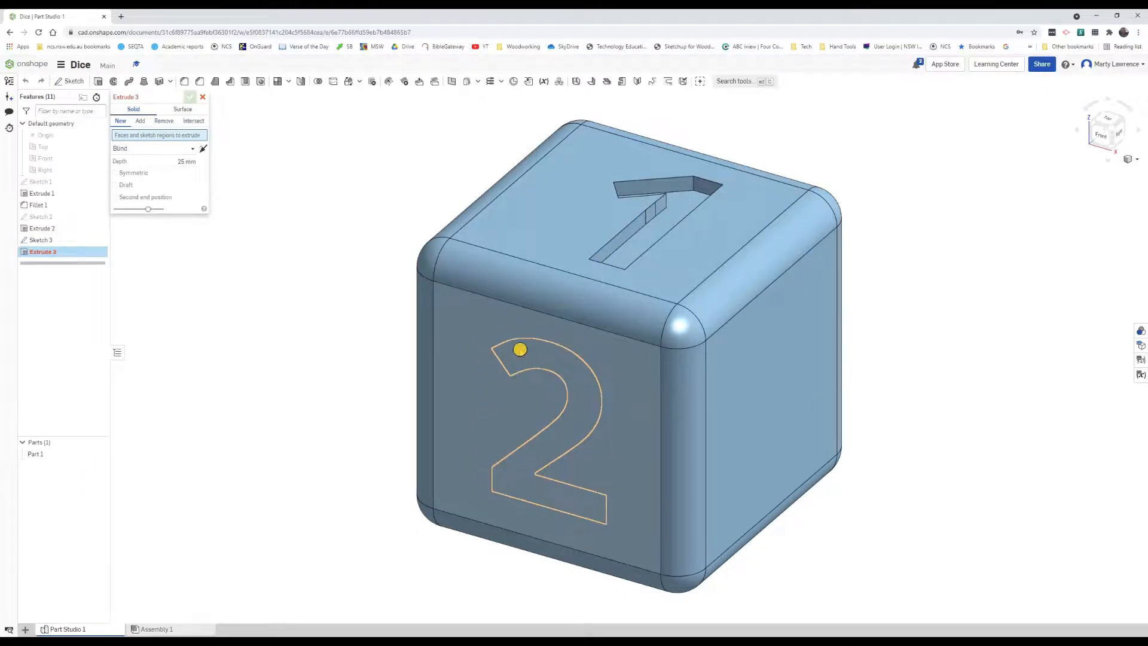
pyautogui.click(520, 350)
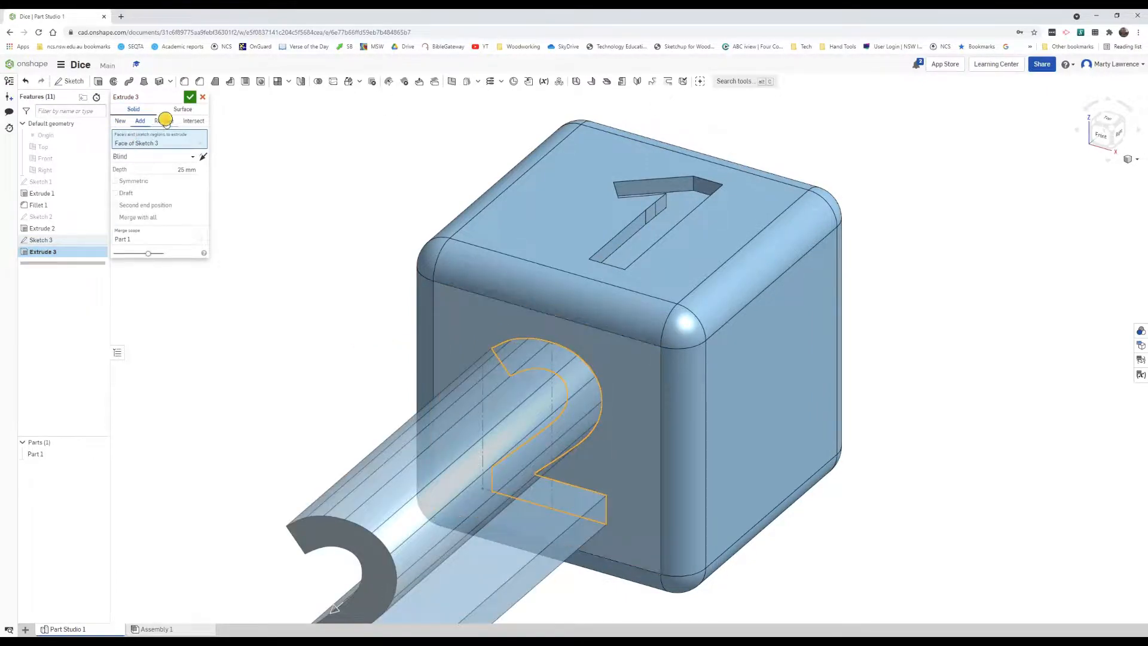
pyautogui.click(165, 122)
pyautogui.click(181, 169)
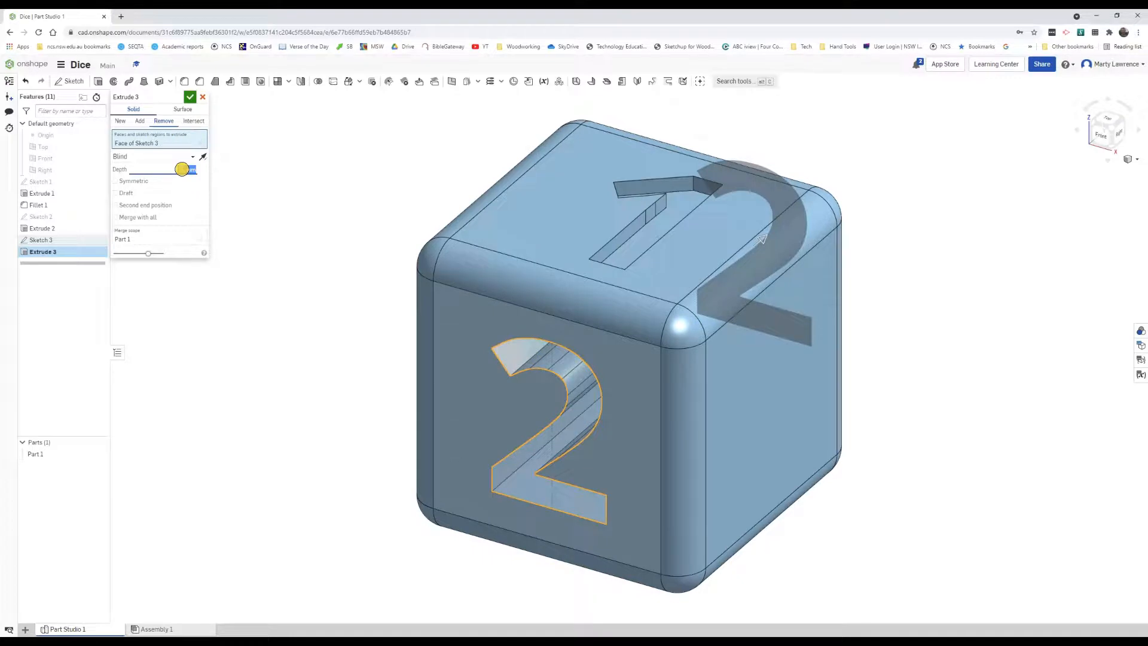
pyautogui.write('1')
pyautogui.press('Return')
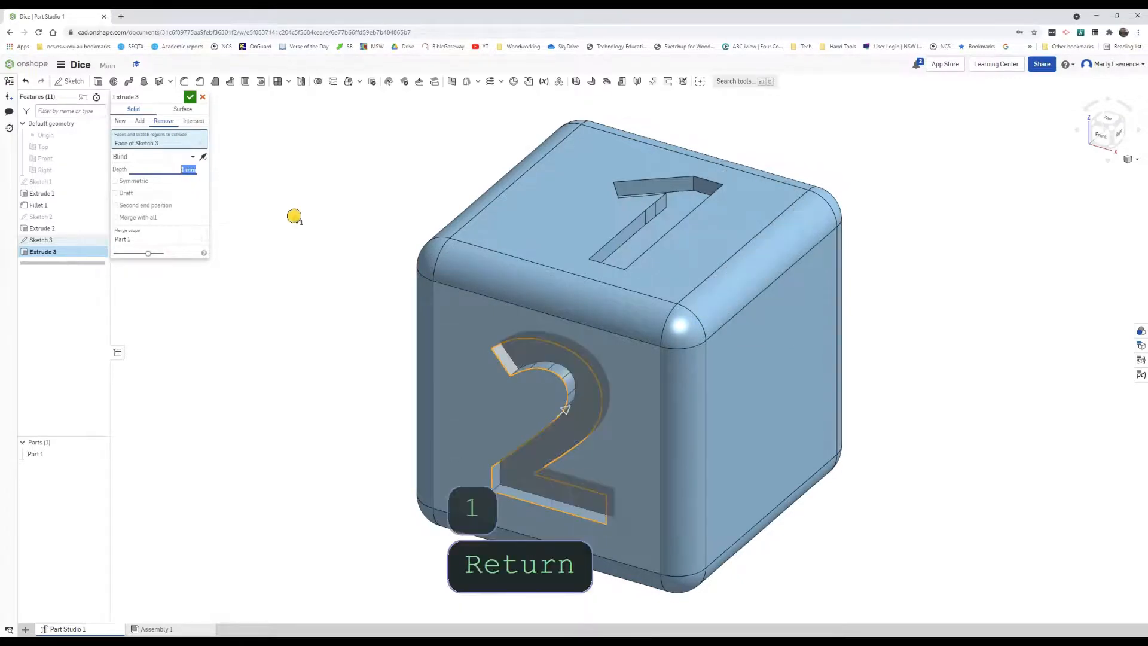
pyautogui.click(189, 96)
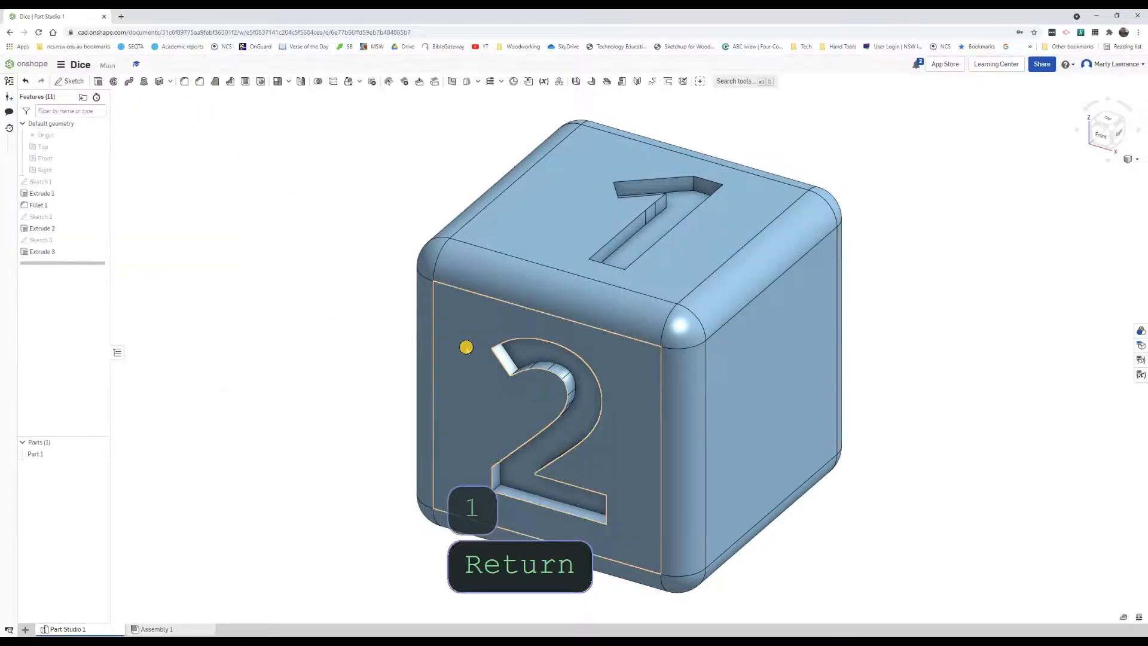
pyautogui.scroll(-2, 620, 372)
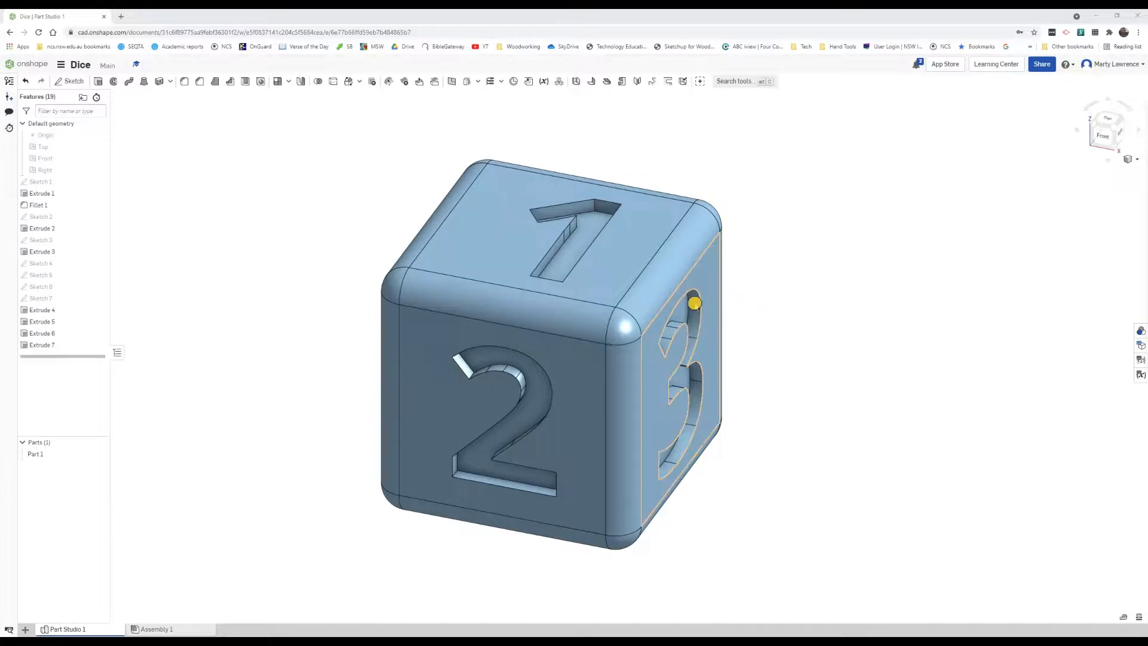
pyautogui.moveTo(636, 320)
pyautogui.mouseDown(button='right')
pyautogui.moveTo(704, 313)
pyautogui.moveTo(671, 202)
pyautogui.moveTo(568, 159)
pyautogui.moveTo(514, 159)
pyautogui.moveTo(476, 362)
pyautogui.moveTo(340, 340)
pyautogui.moveTo(335, 305)
pyautogui.moveTo(433, 319)
pyautogui.moveTo(546, 303)
pyautogui.moveTo(520, 212)
pyautogui.moveTo(469, 289)
pyautogui.moveTo(465, 331)
pyautogui.moveTo(364, 351)
pyautogui.moveTo(331, 331)
pyautogui.mouseUp(button='right')
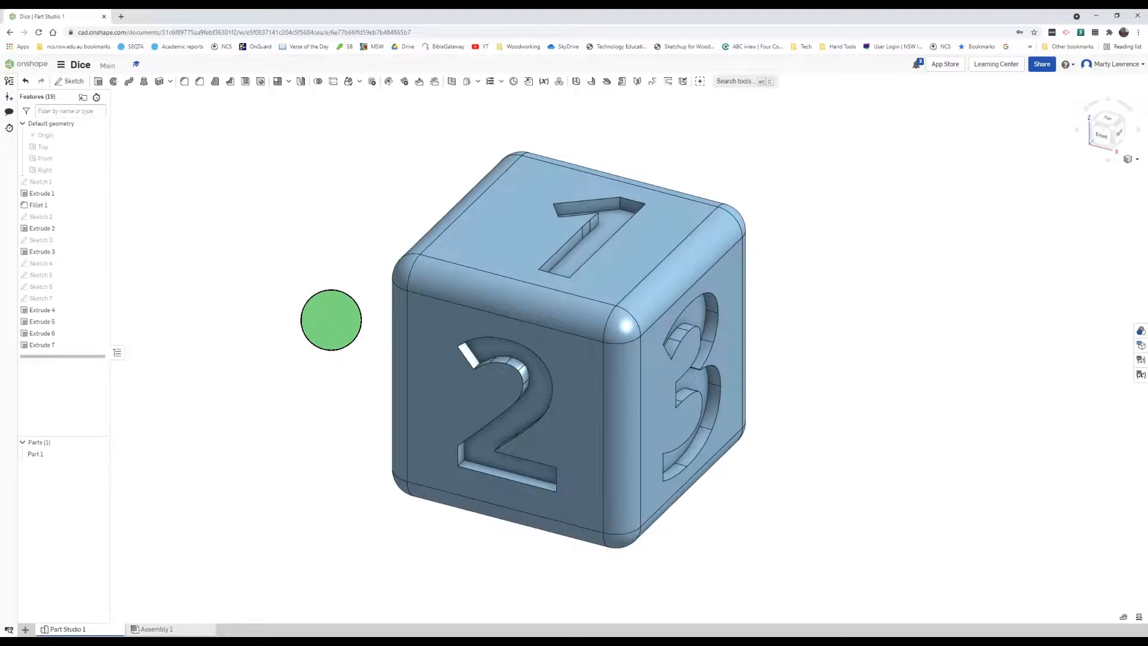
pyautogui.scroll(2, 786, 311)
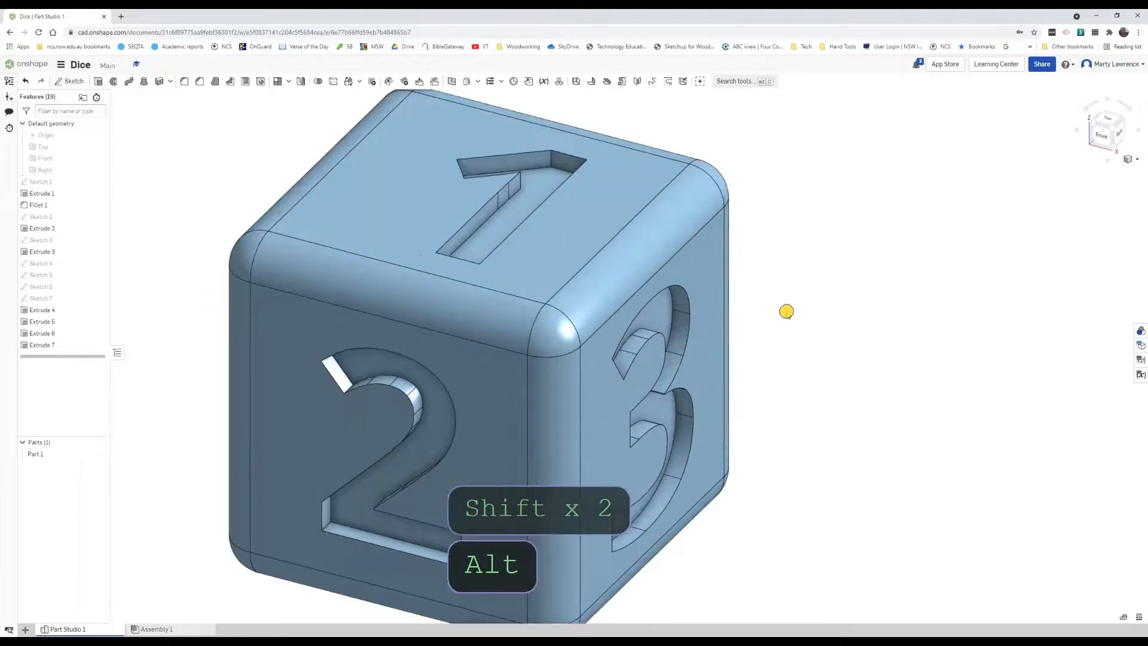
pyautogui.scroll(-2, 787, 311)
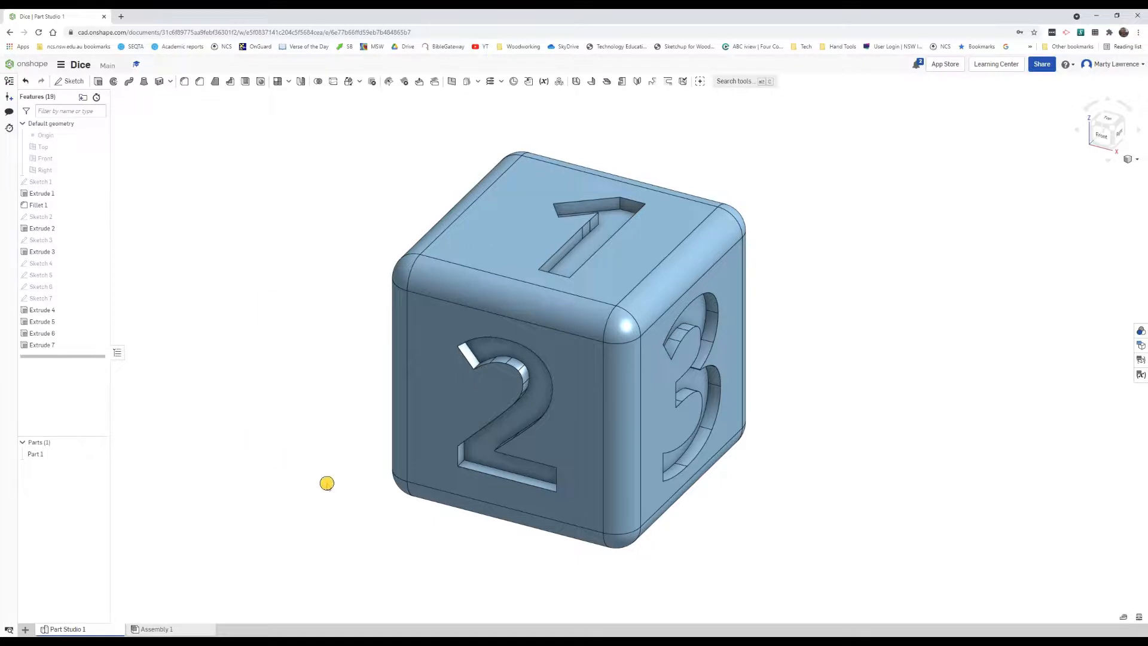
pyautogui.click(1042, 64)
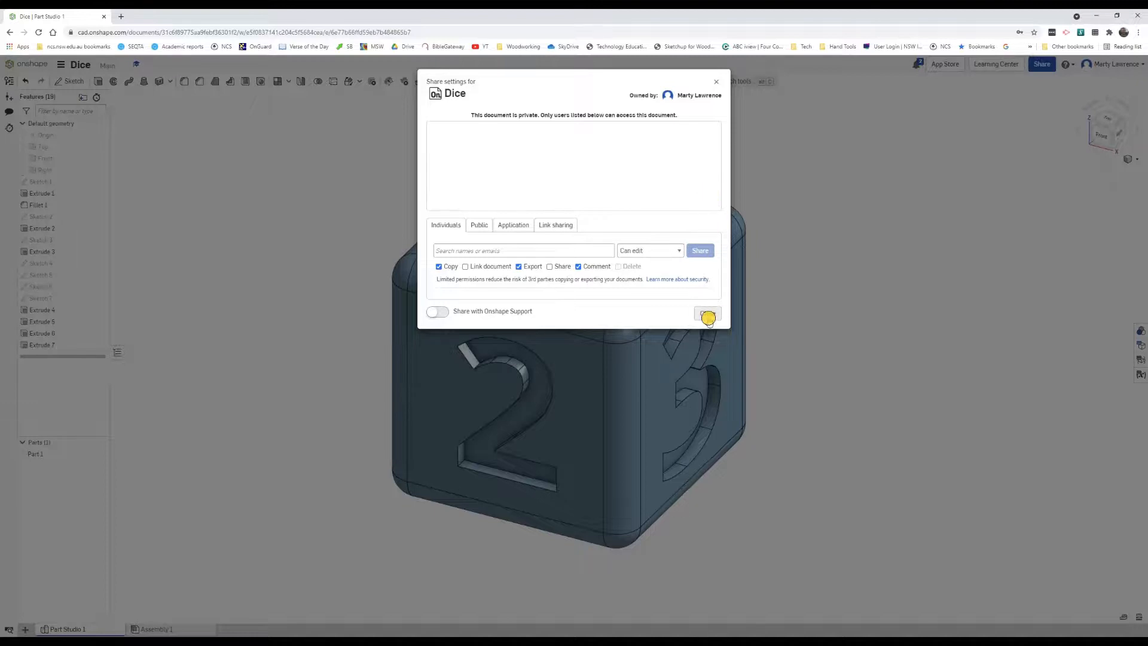
pyautogui.click(708, 314)
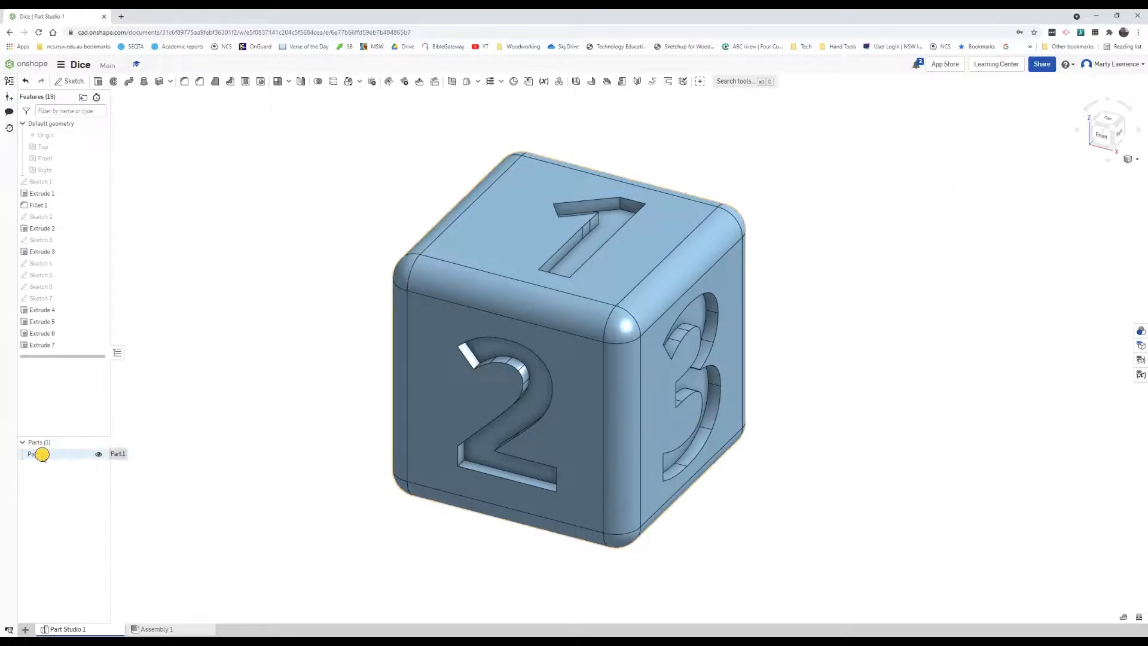
# Start exporting the dice part and name the export file "Dice - " followed by the teacher's title and surname
pyautogui.doubleClick(36, 453)
pyautogui.rightClick(36, 452)
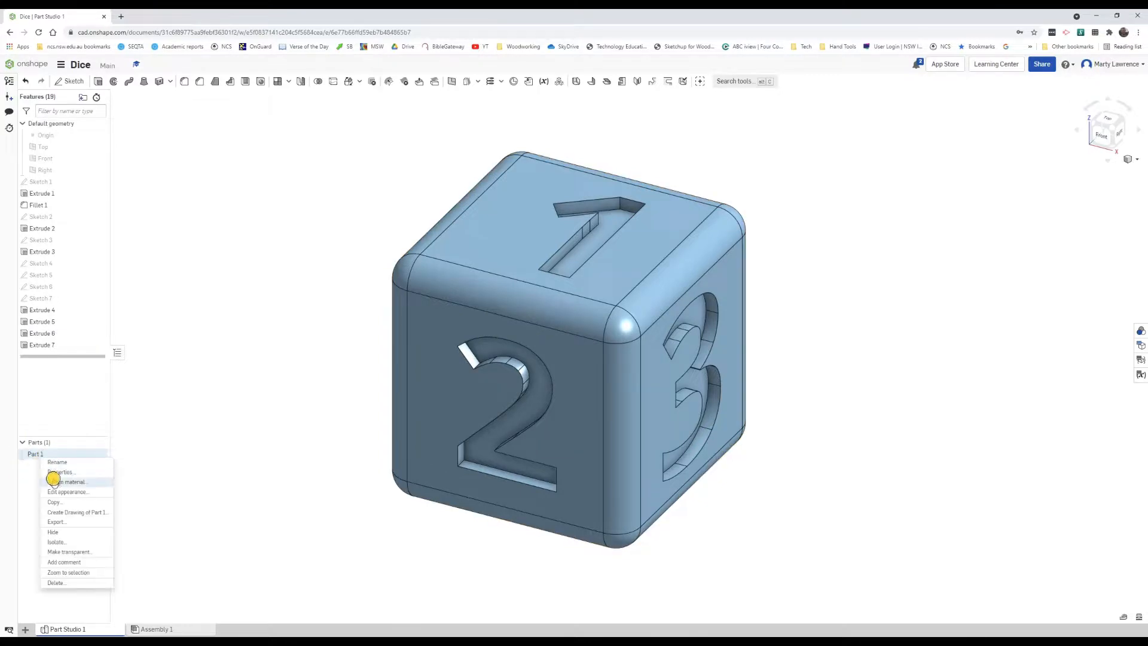
pyautogui.click(53, 521)
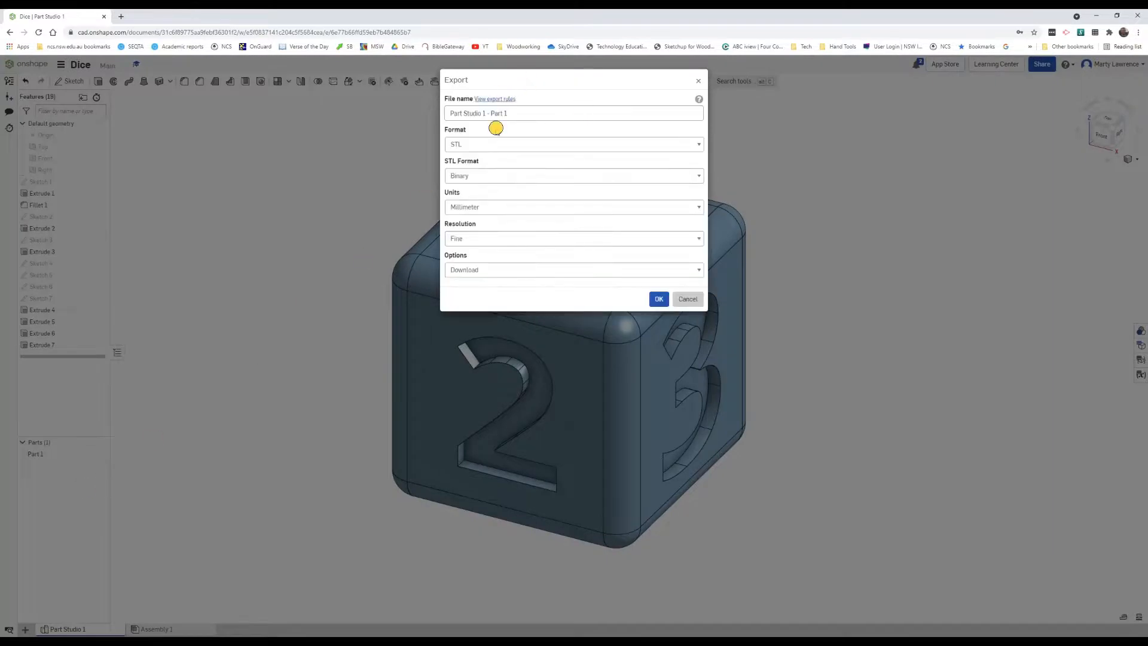
pyautogui.click(491, 111)
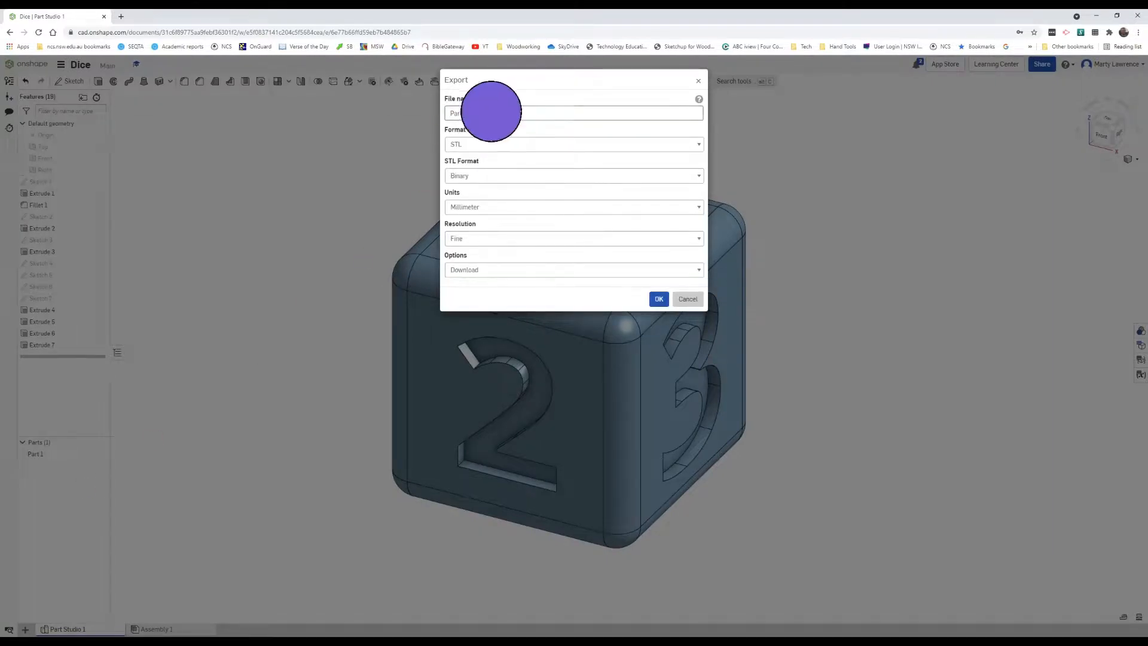
pyautogui.moveTo(491, 111); pyautogui.dragTo(423, 116)
pyautogui.write('D')
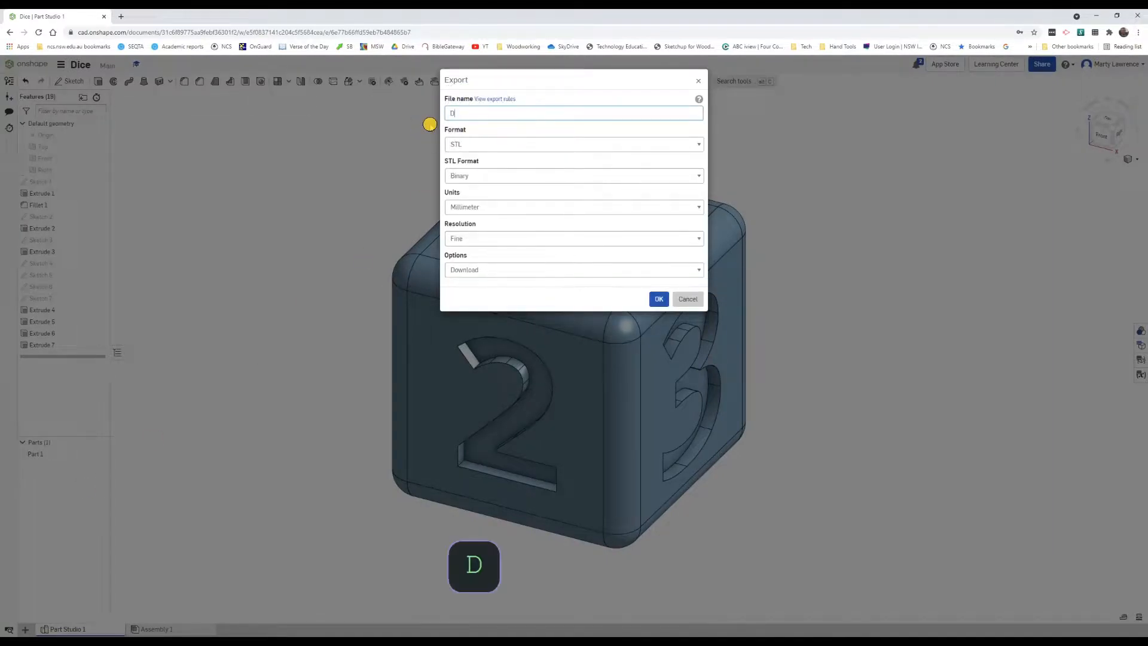
pyautogui.write('ice')
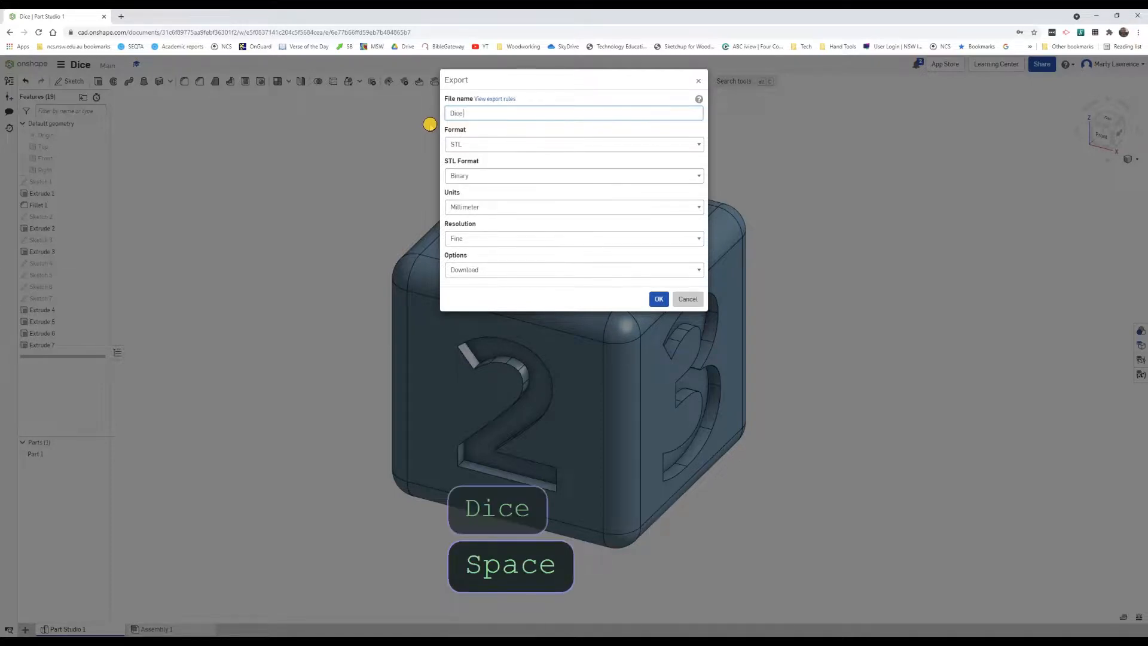
pyautogui.write(' - Mr')
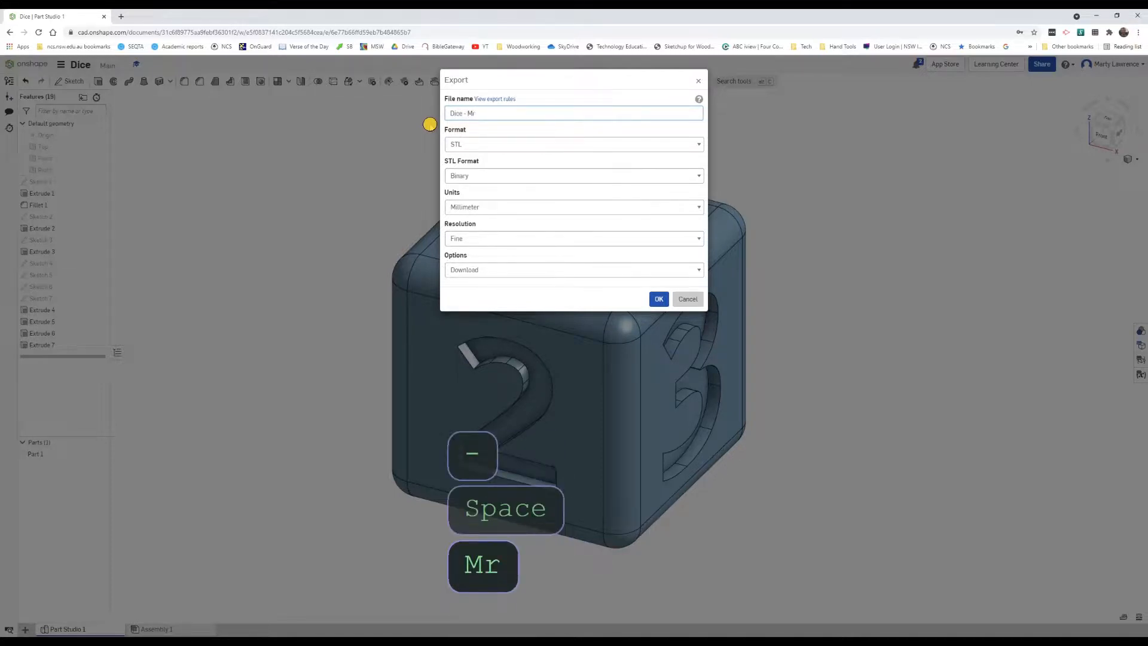
pyautogui.write(' L')
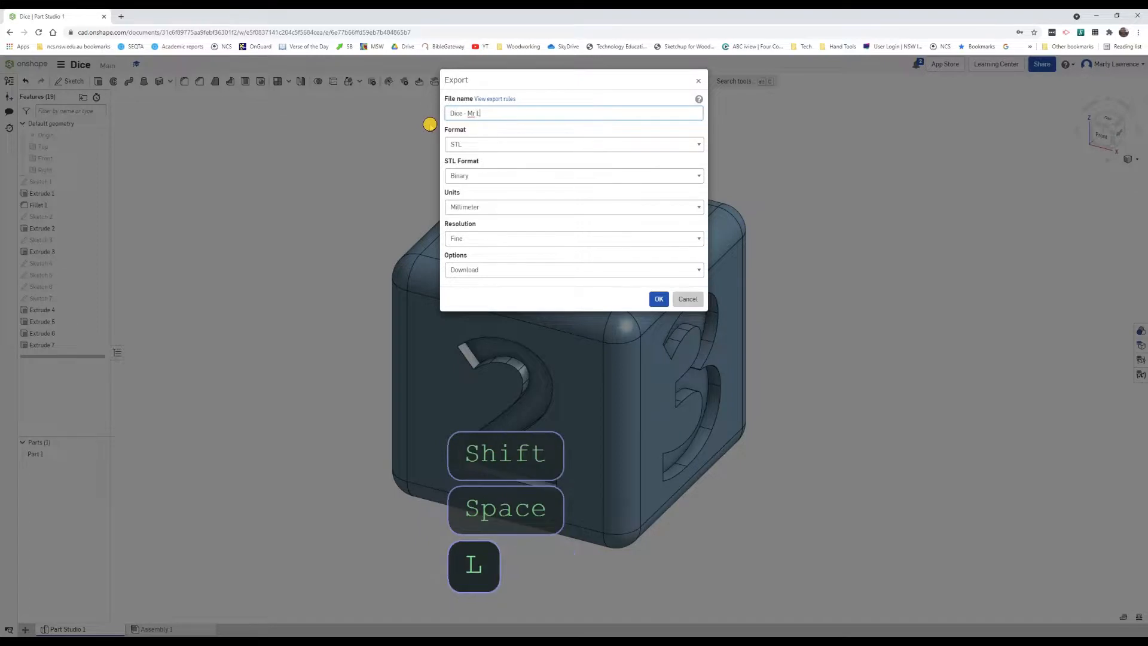
pyautogui.write('awrence')
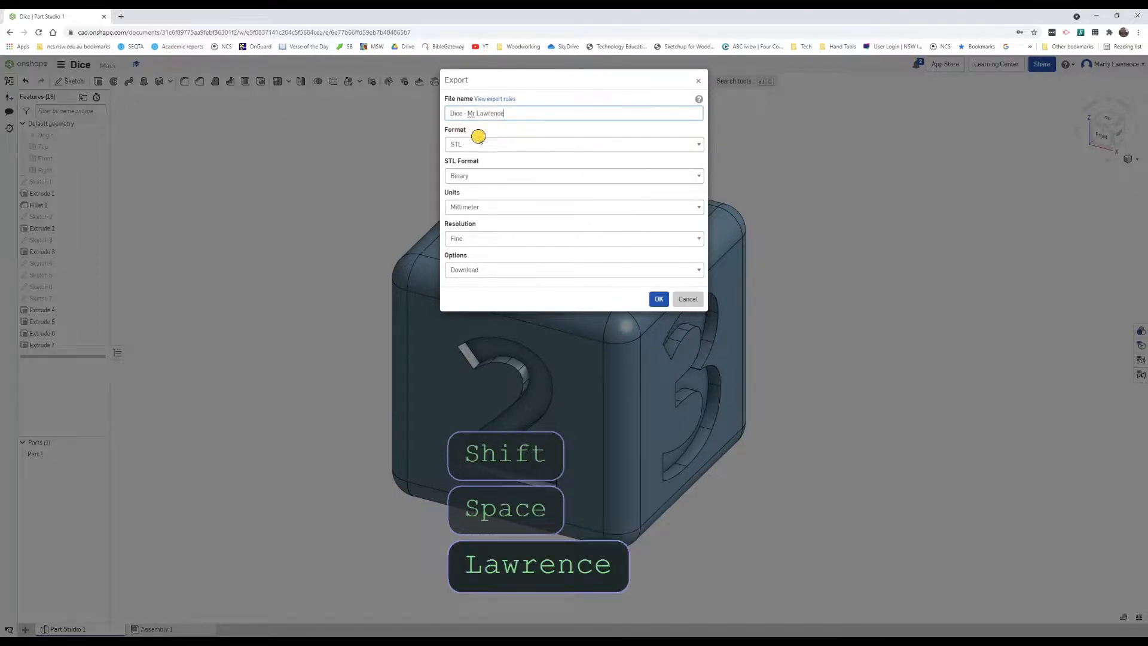
# Export the part in STL format with the Download option and save the file to the Desktop
pyautogui.click(512, 144)
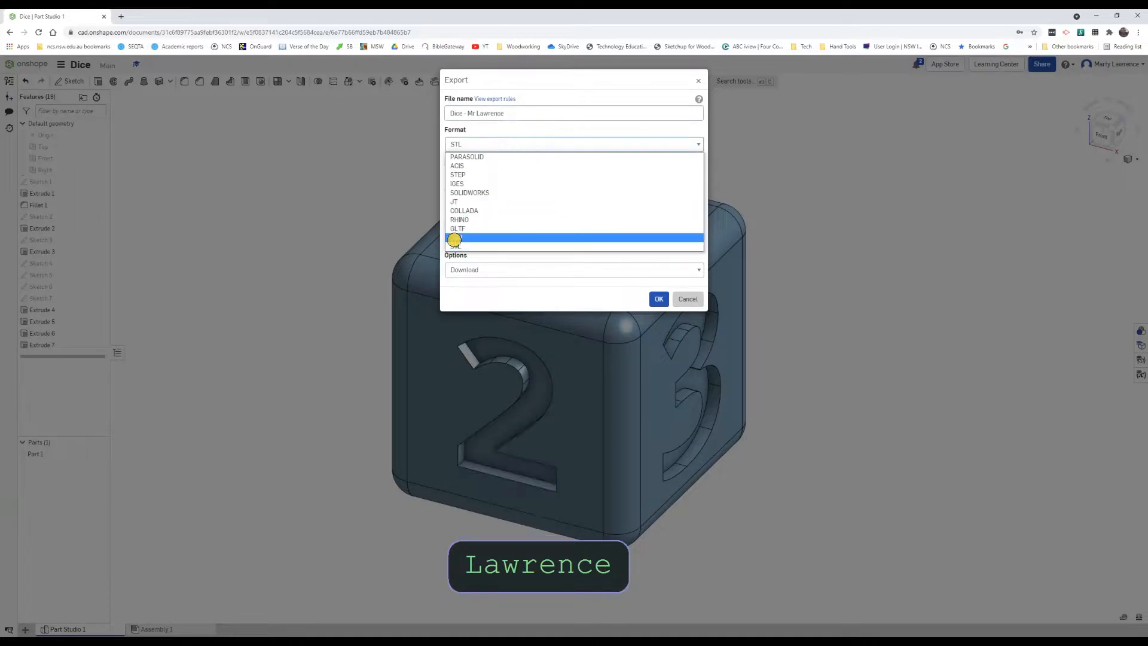
pyautogui.click(459, 246)
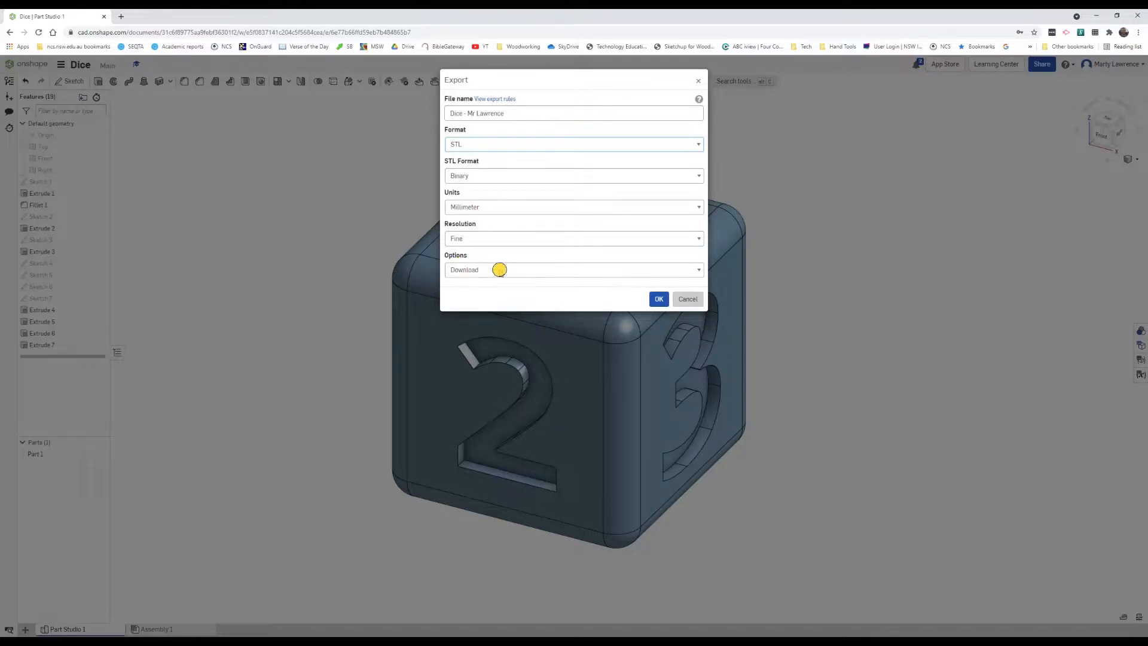
pyautogui.click(499, 268)
pyautogui.click(500, 270)
pyautogui.click(499, 270)
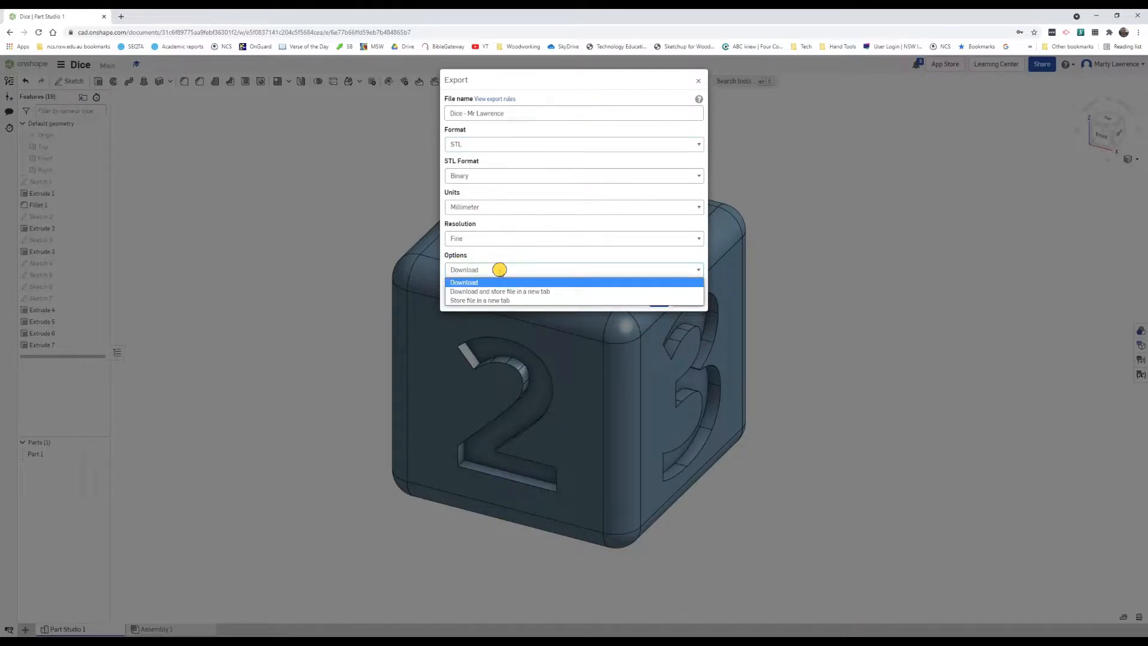
pyautogui.click(499, 270)
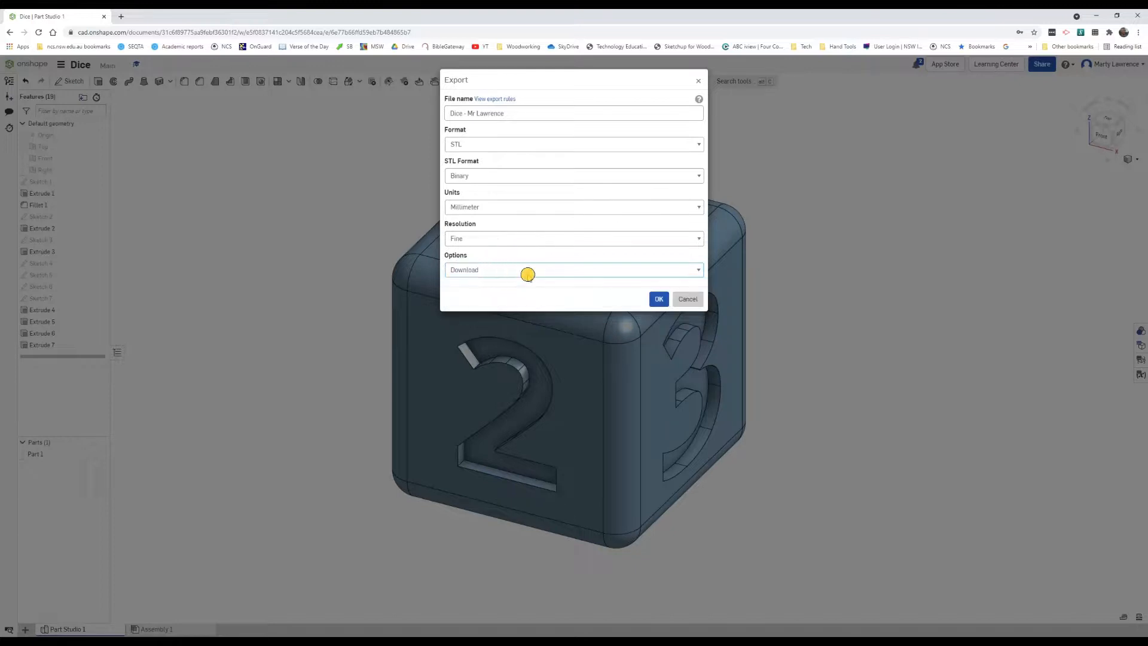
pyautogui.click(654, 299)
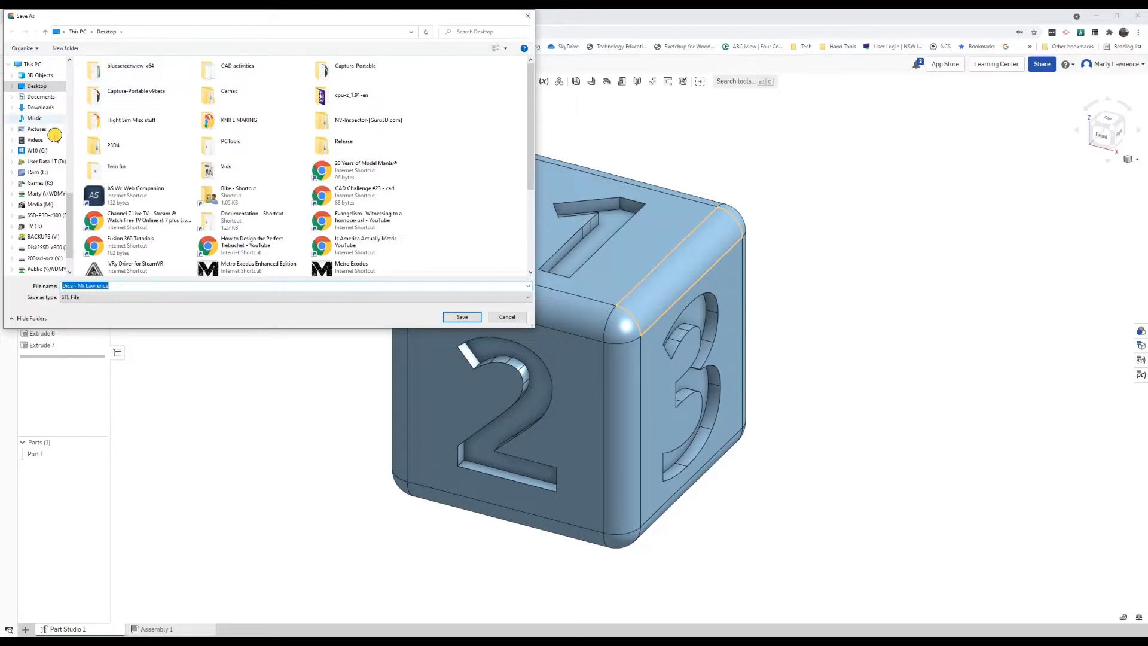
pyautogui.click(463, 315)
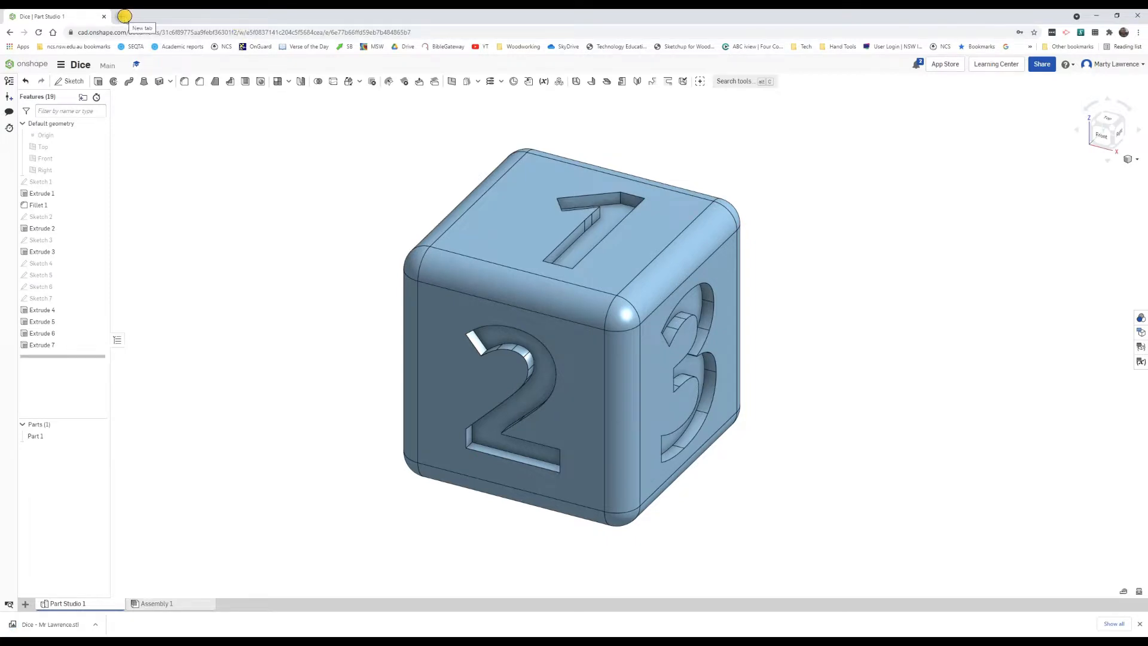
# Switch to Gmail in a new browser tab and start a new message
pyautogui.click(124, 16)
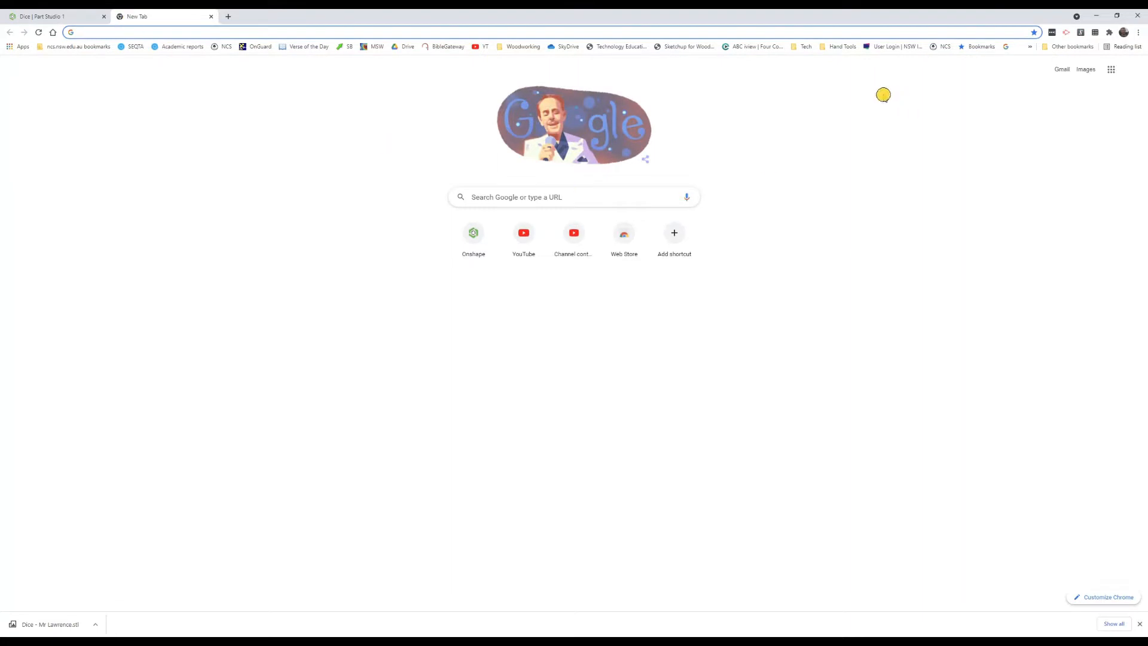
pyautogui.click(1061, 69)
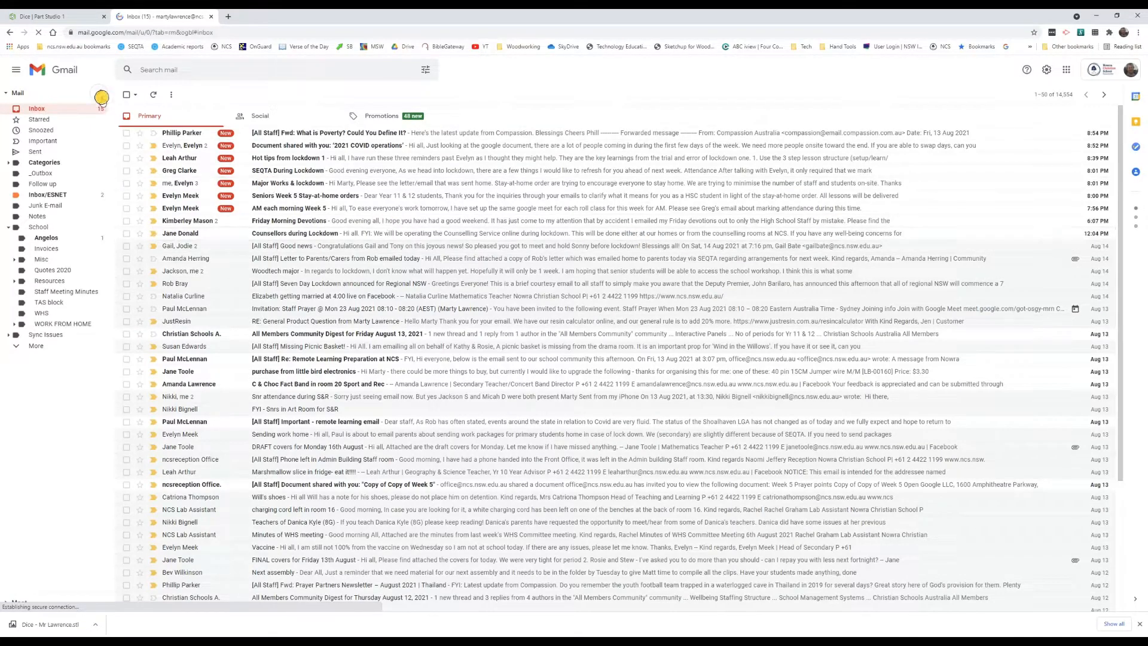
pyautogui.click(97, 97)
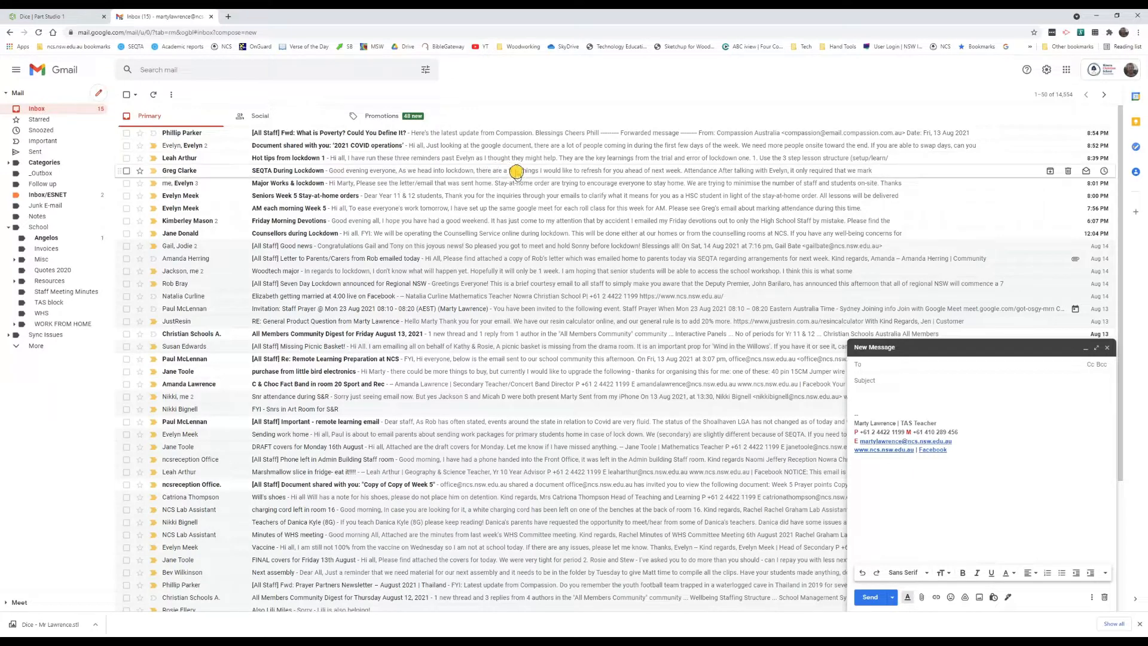
# Address the message to the teacher's school e-mail and enter the teacher's title and surname initial as the subject
pyautogui.write('m')
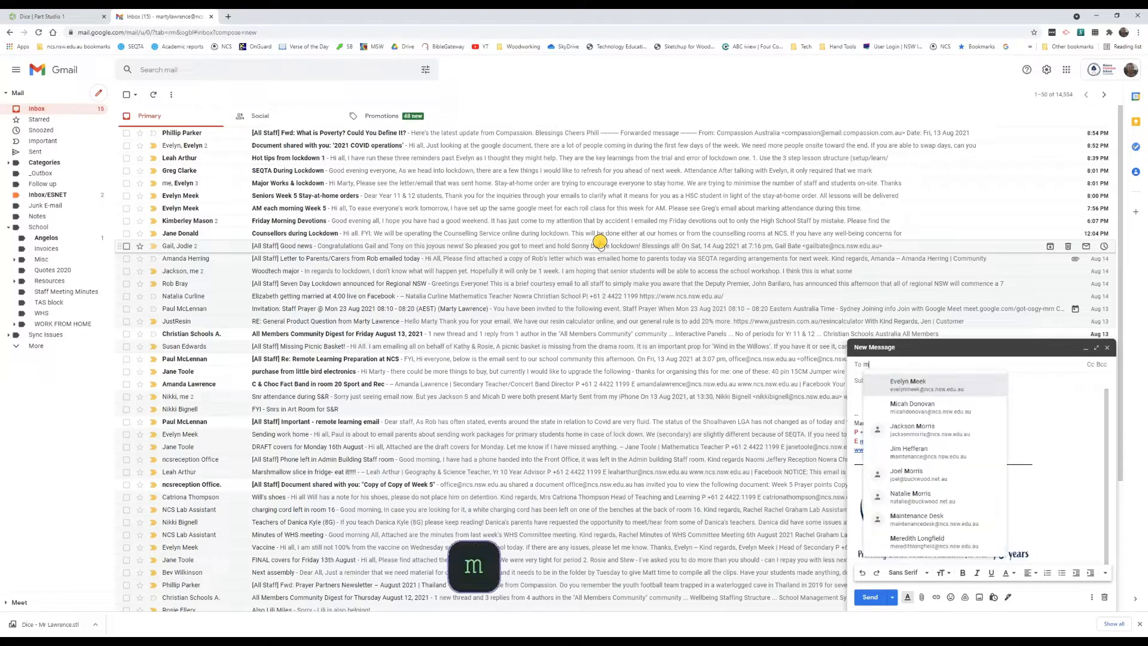
pyautogui.write('arty')
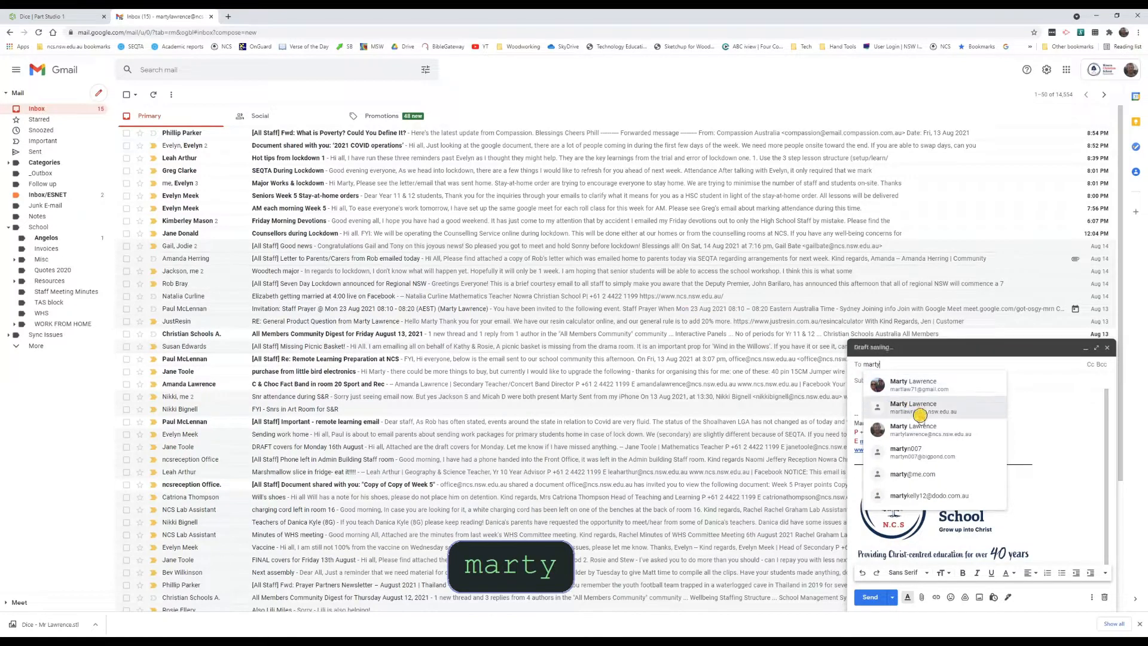
pyautogui.click(920, 426)
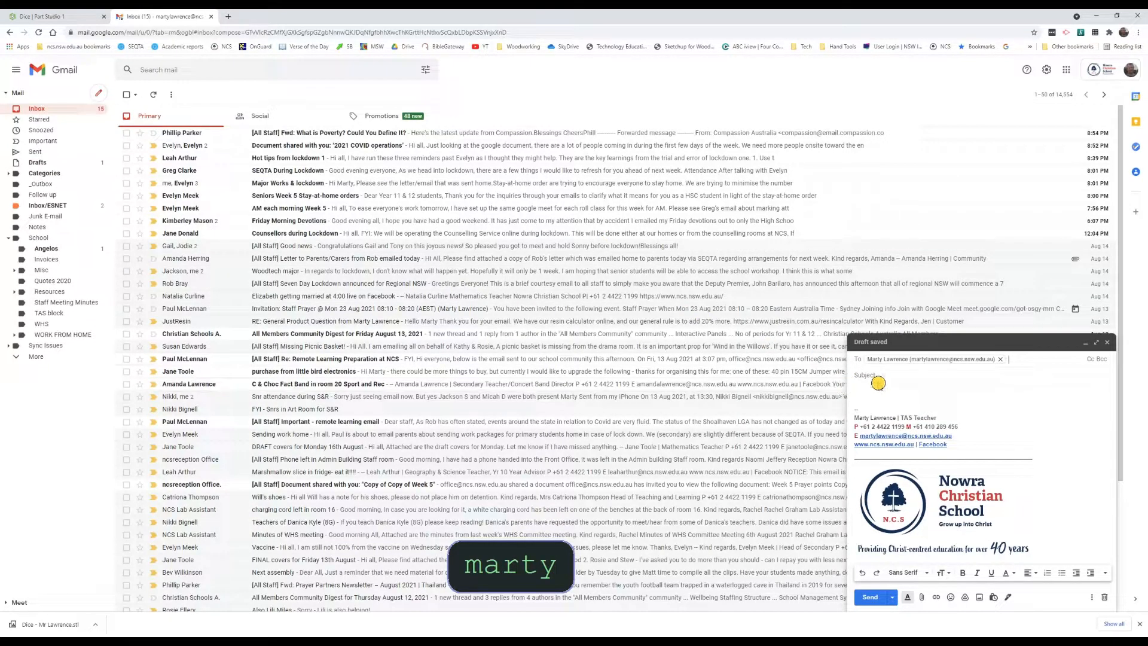
pyautogui.click(883, 375)
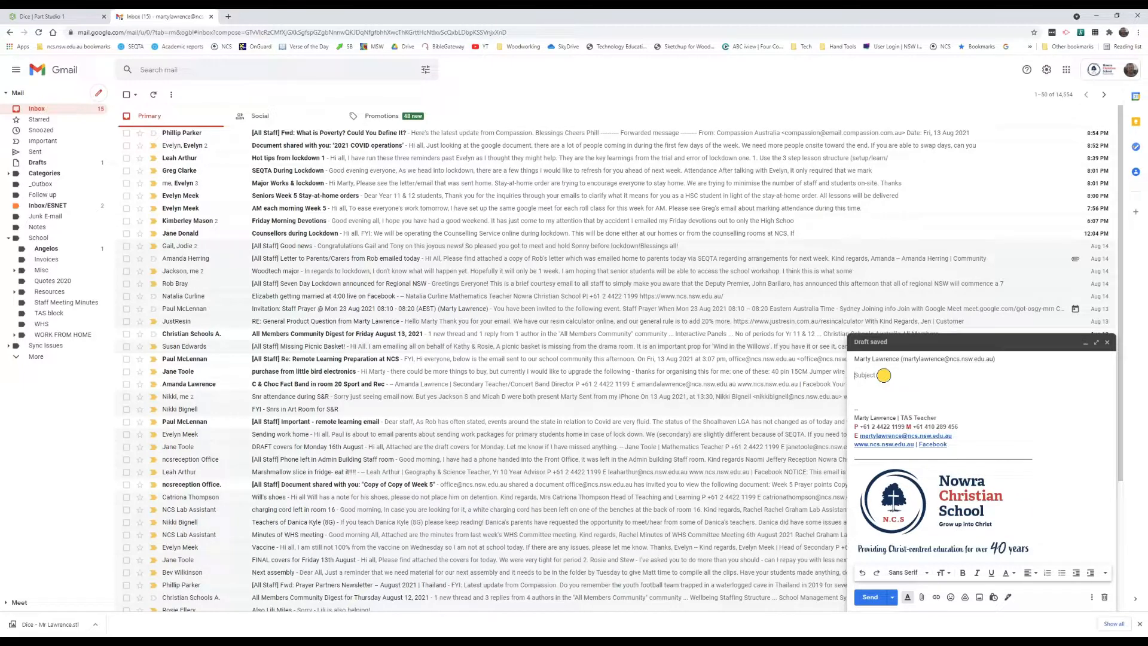
pyautogui.write('Mr L')
# Attach the downloaded dice STL file to the message and return the browser window to full size
pyautogui.moveTo(377, 17); pyautogui.dragTo(317, 28)
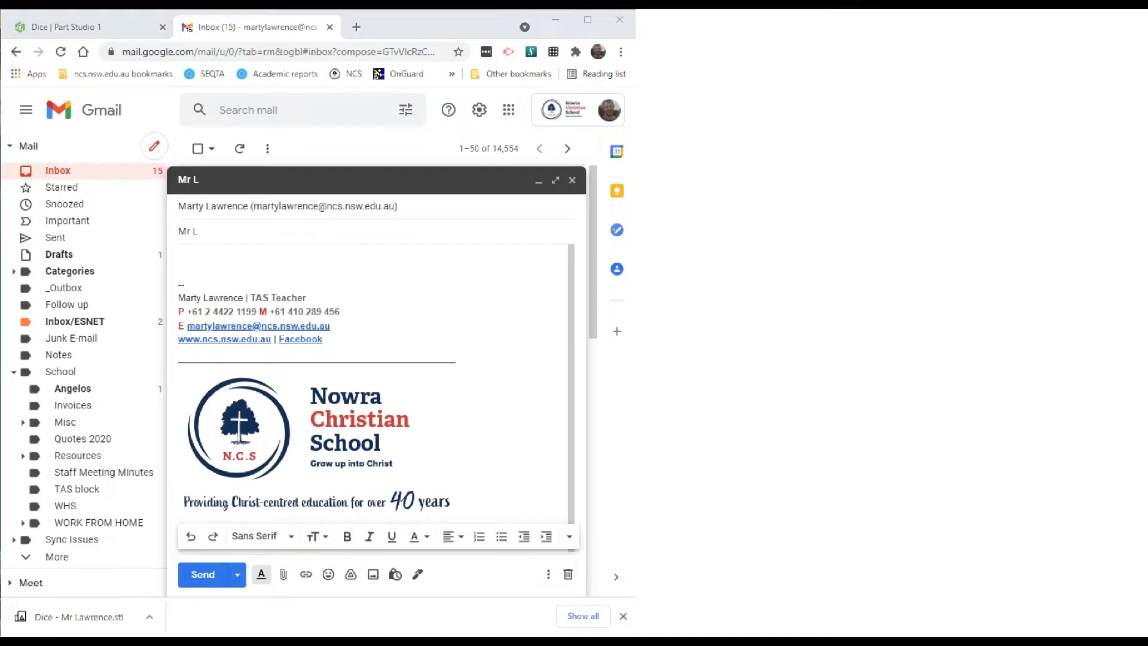
pyautogui.moveTo(72, 616); pyautogui.dragTo(395, 434)
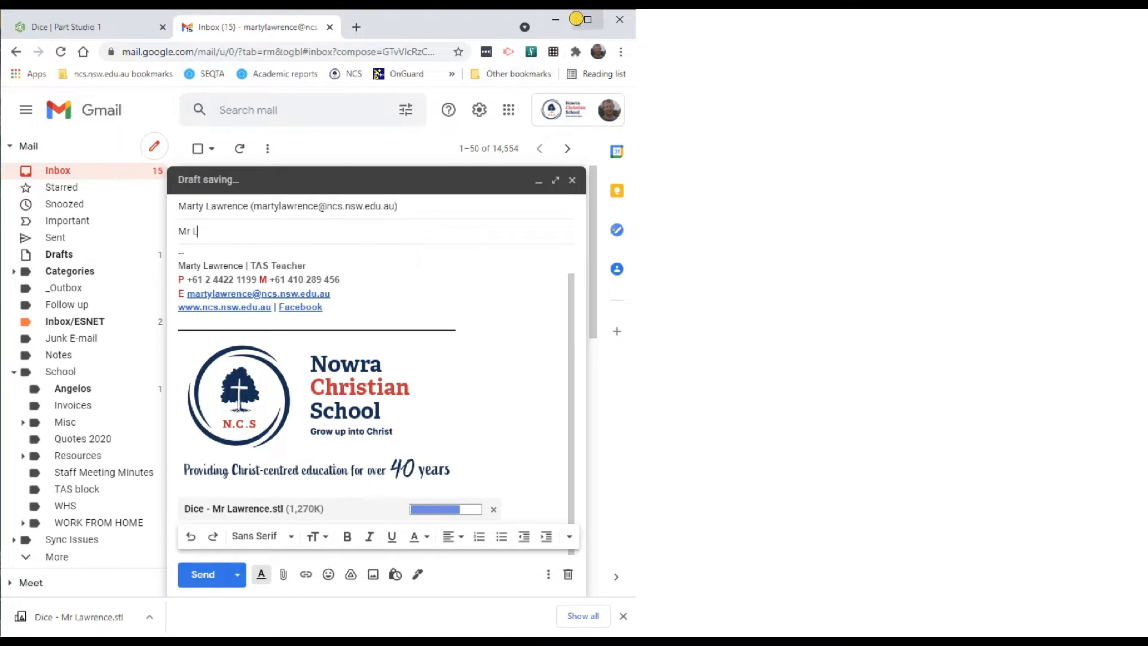
pyautogui.click(585, 19)
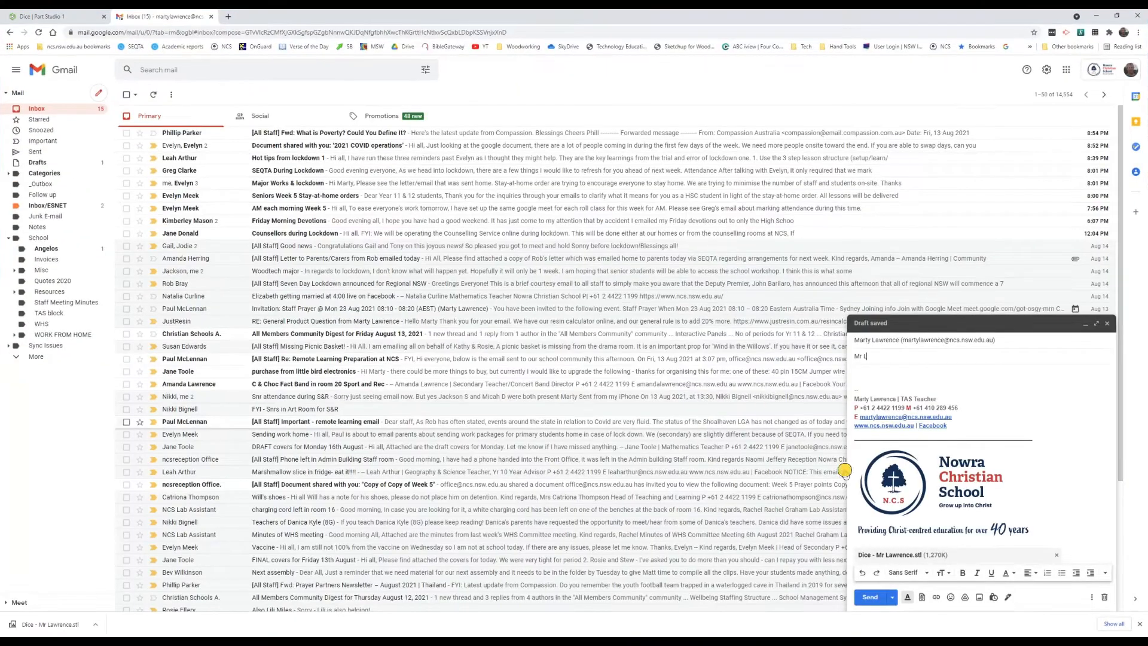